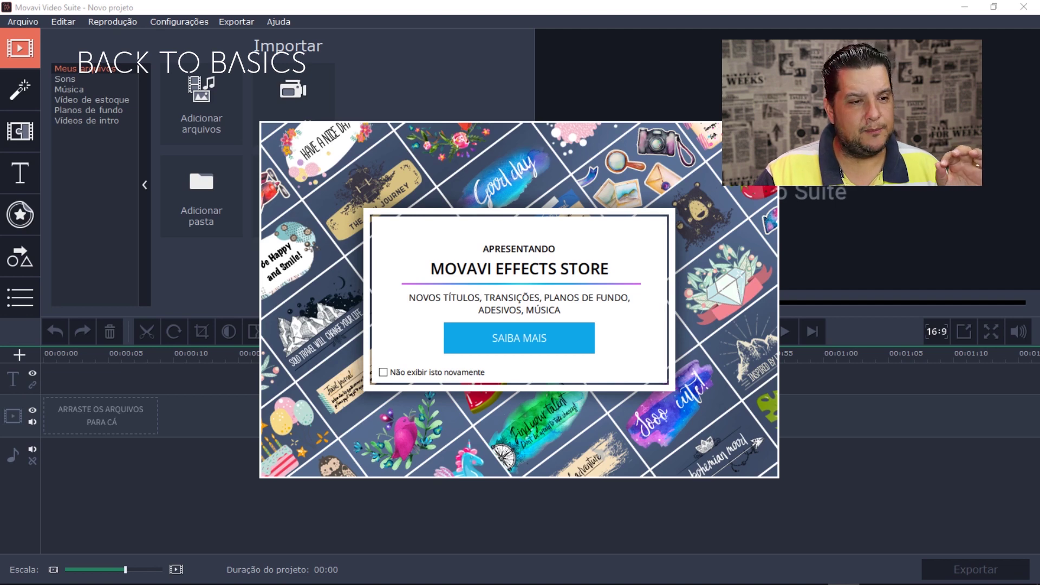
- Dismiss the effects store promotion and import MVI_1917.MOV from the Files 6D folder
key(Escape)
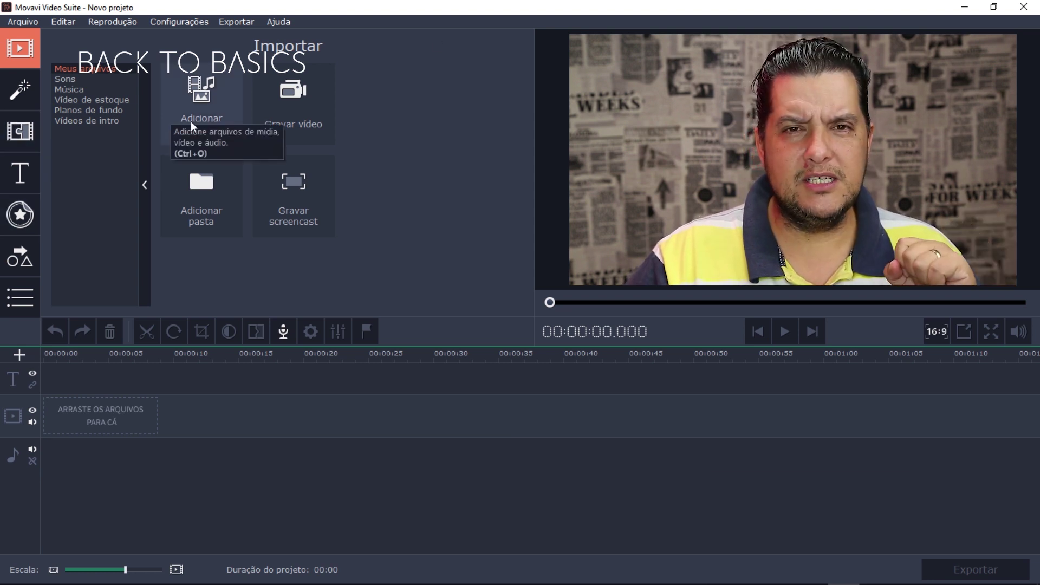
click(220, 96)
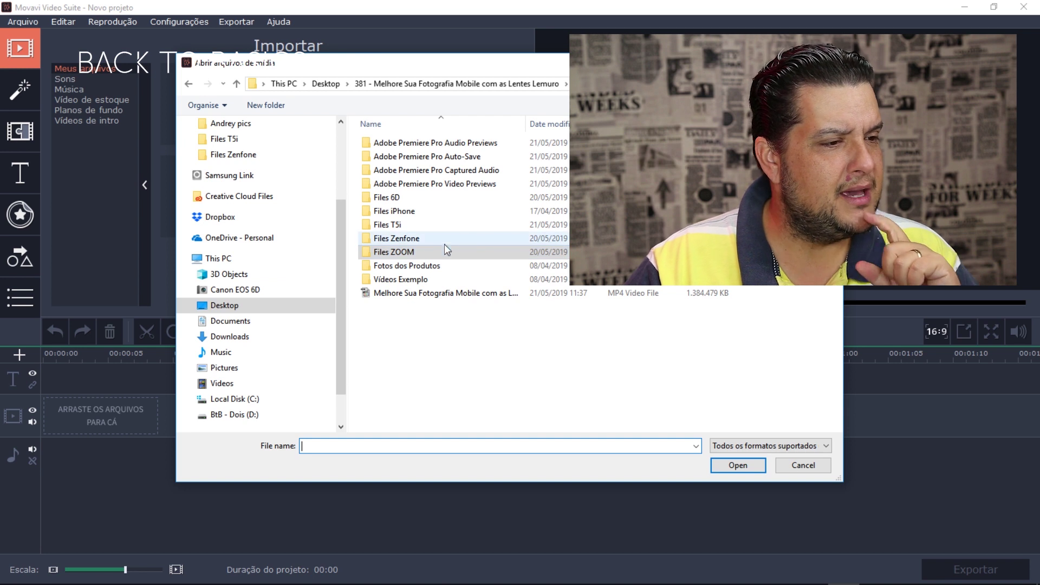
click(438, 200)
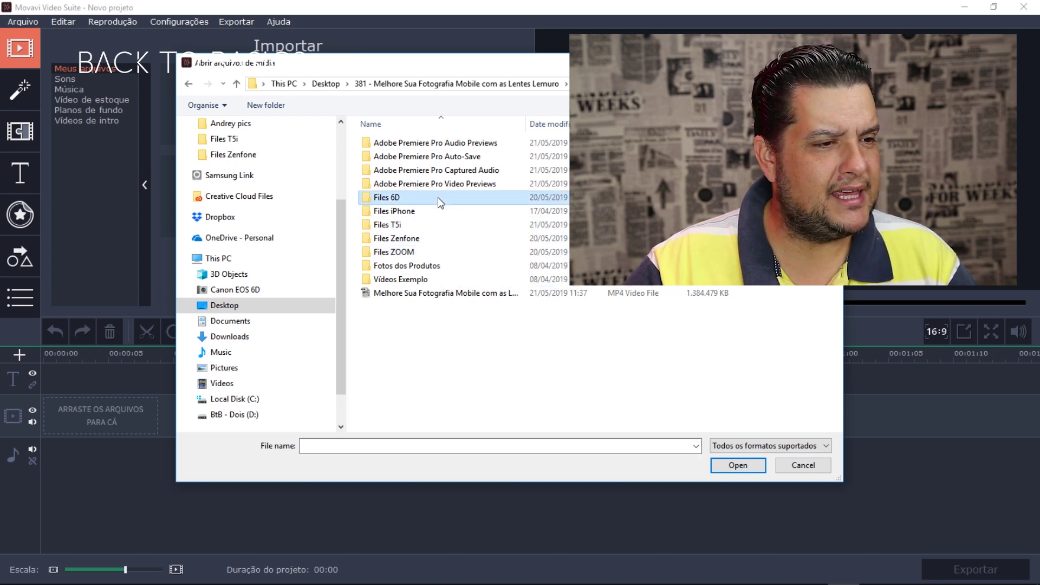
double_click(437, 197)
double_click(461, 142)
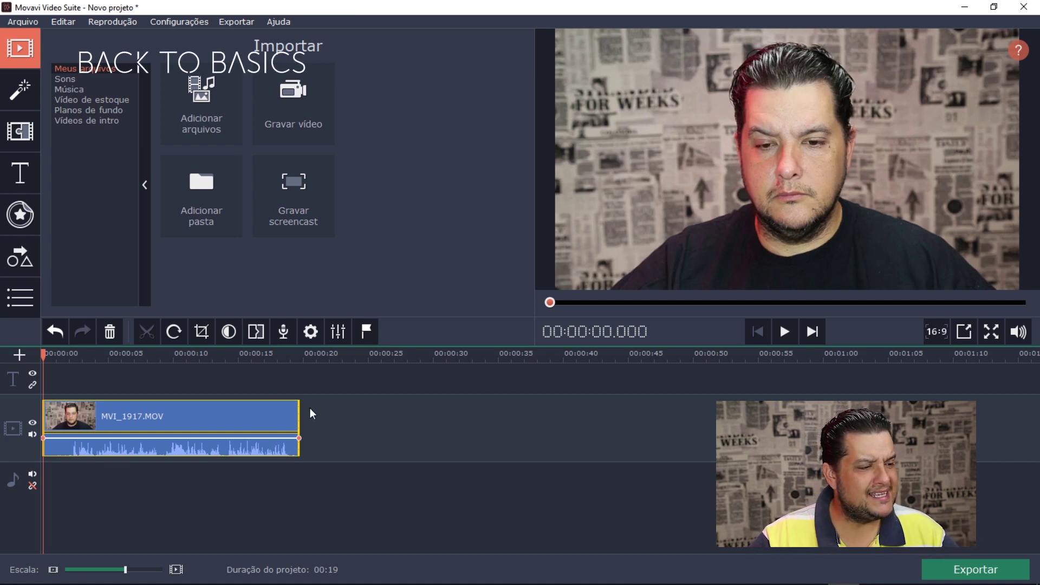
- Look through the filters, transitions, titles, stickers, callouts and remaining tool sections, and return to the media import section
click(20, 89)
click(20, 133)
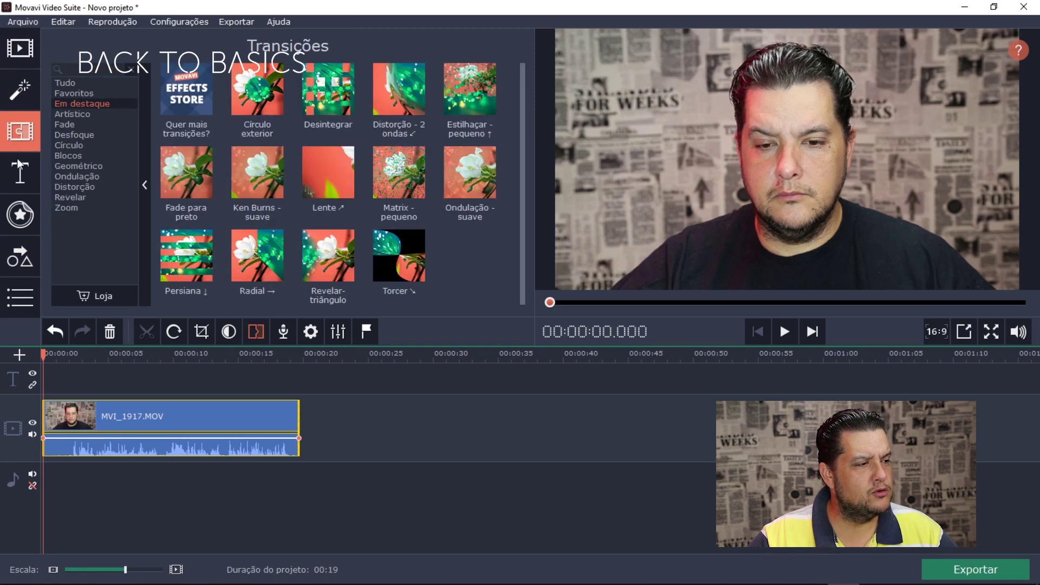
click(20, 173)
click(20, 215)
click(19, 257)
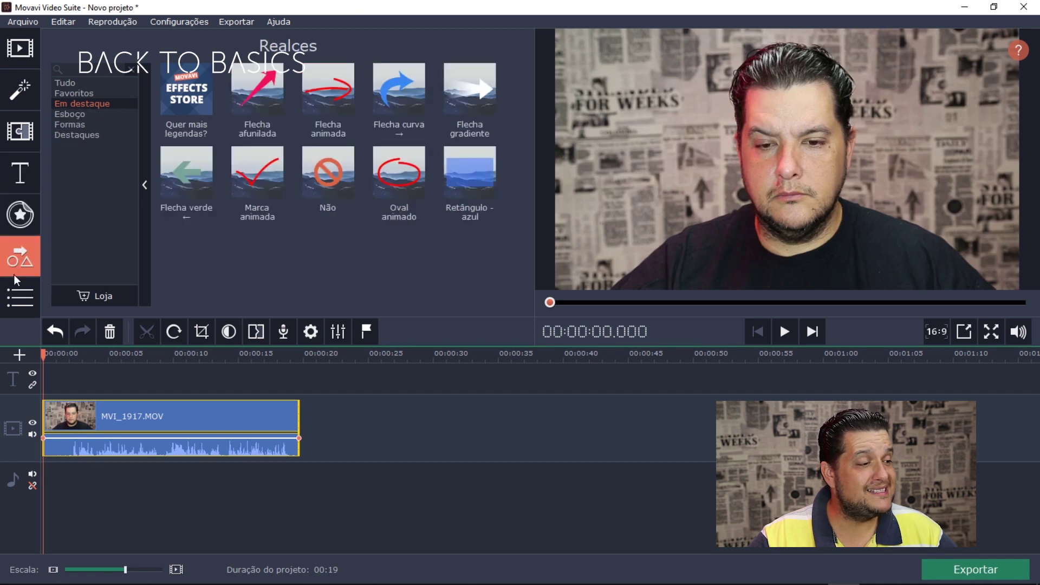
click(17, 302)
click(16, 55)
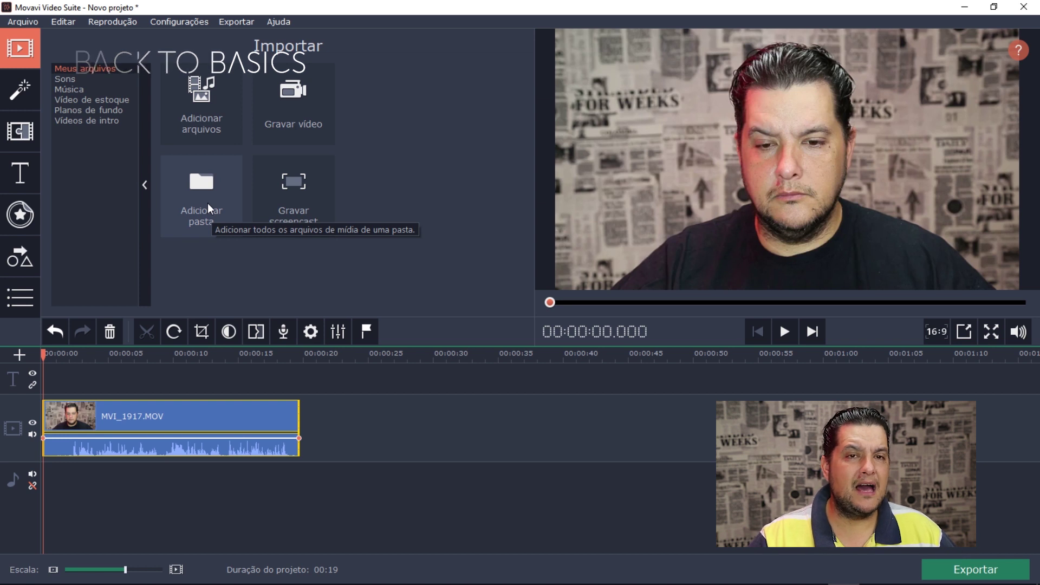
- Browse the built-in media categories and insert the stock video "Contagem regressiva 1" at the start of the video track, before MVI_1917.MOV
click(103, 78)
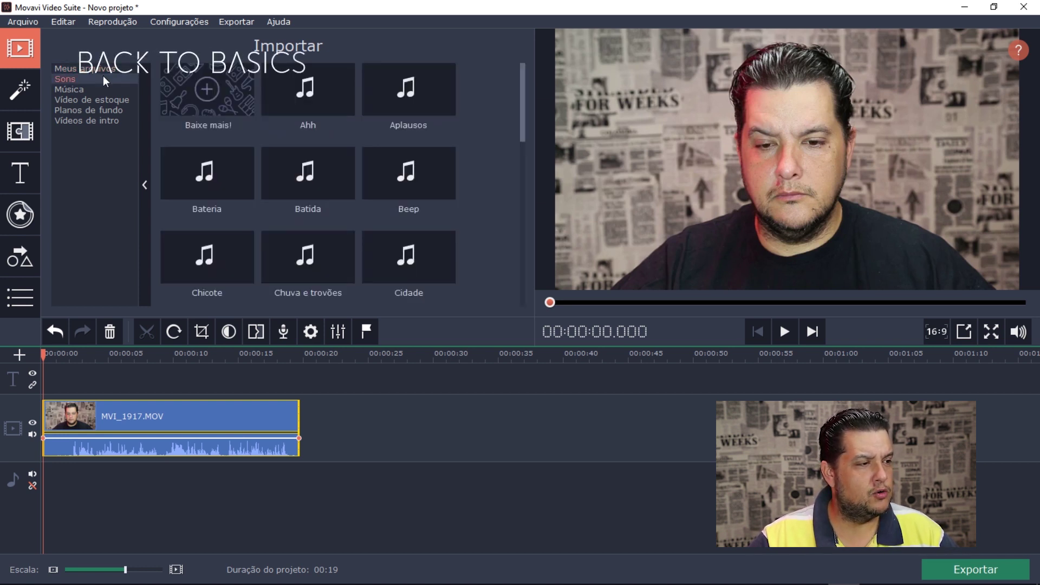
click(103, 88)
click(111, 101)
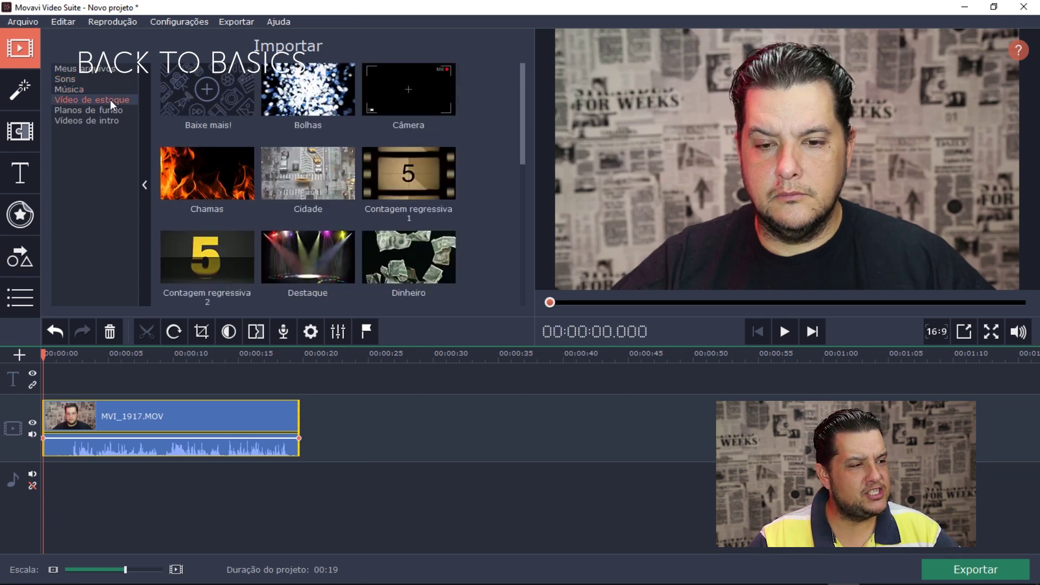
click(109, 108)
click(110, 120)
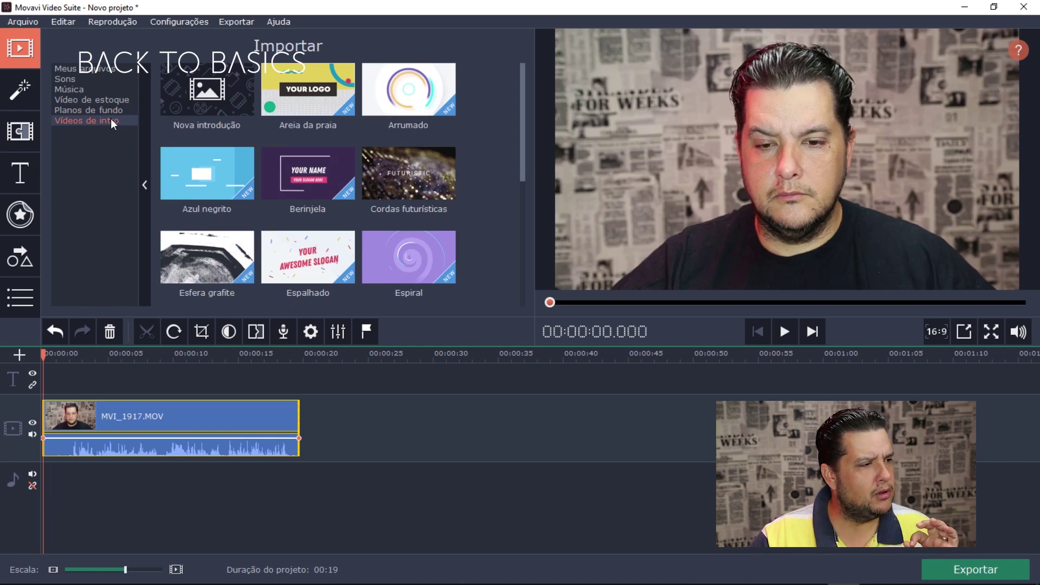
click(105, 102)
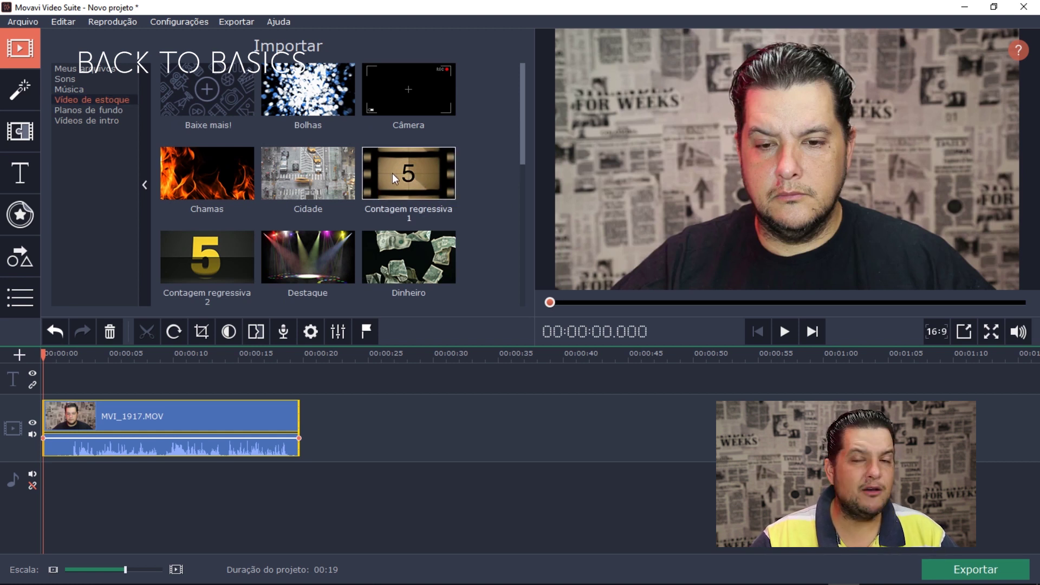
drag(399, 171, 42, 416)
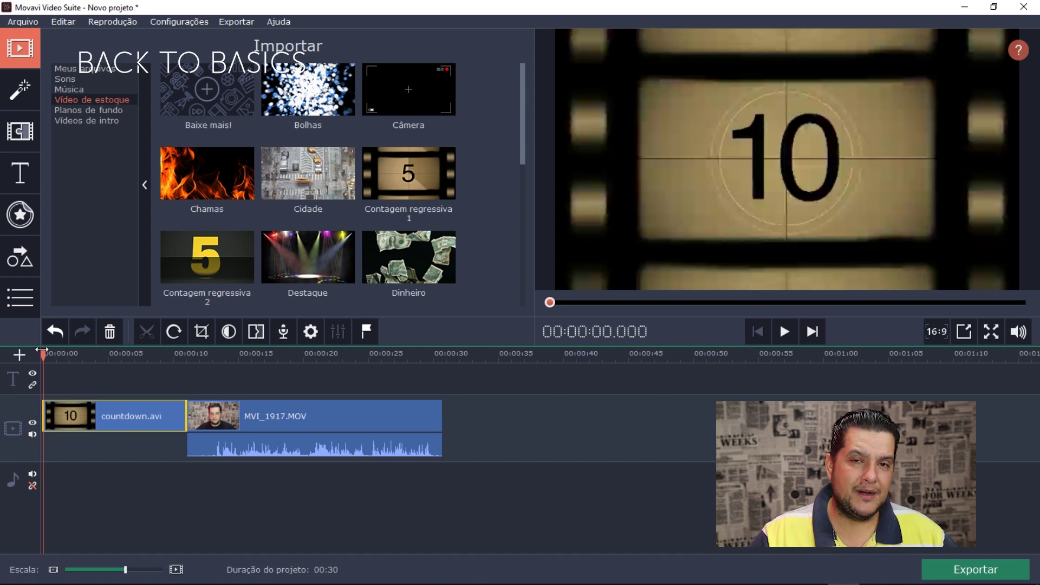
- Preview the countdown and MVI_1917.MOV clips at several points, and play the sequence from its start
drag(44, 356, 237, 369)
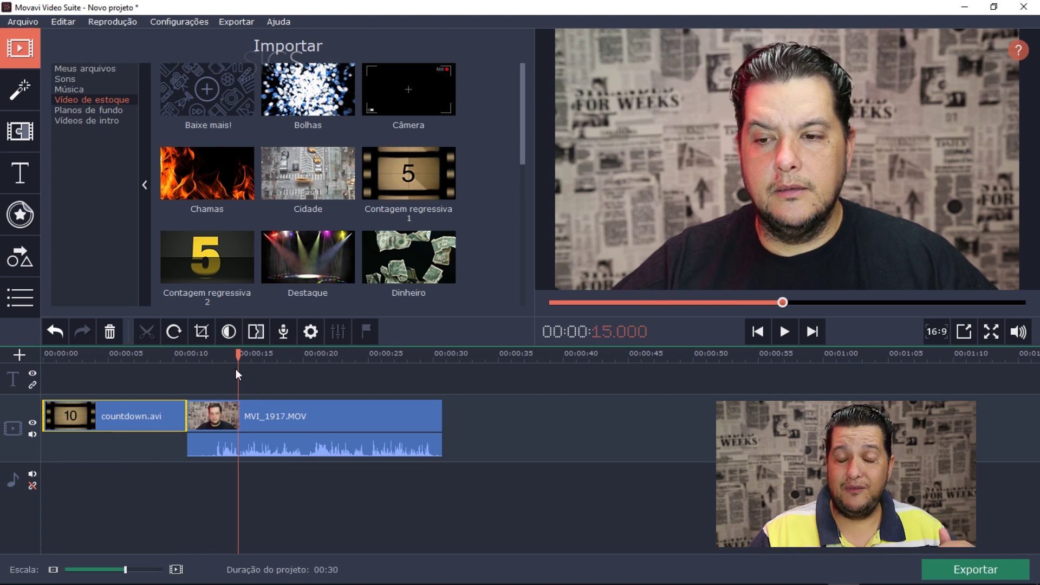
click(308, 448)
click(119, 415)
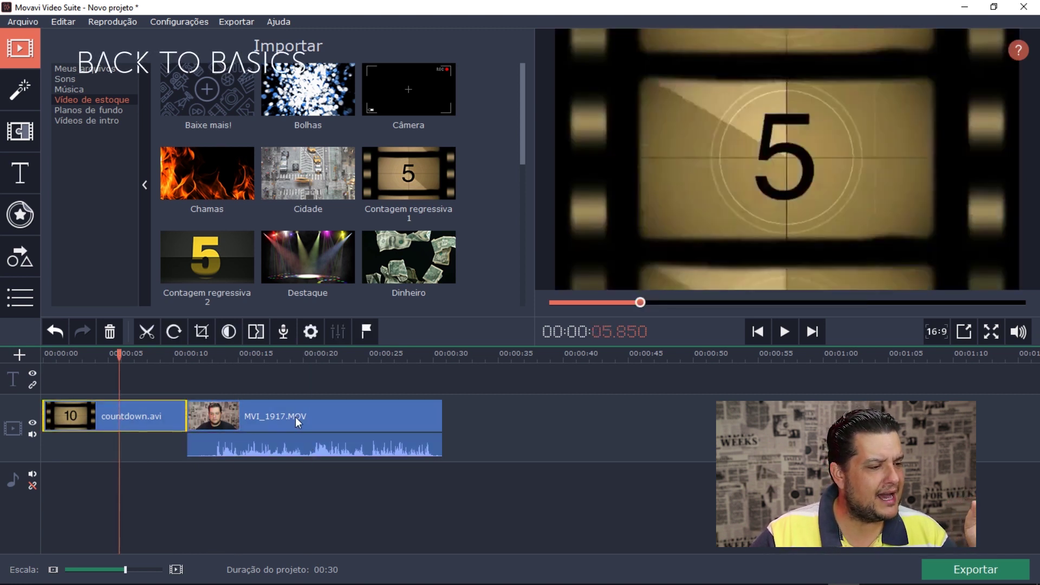
click(296, 421)
click(140, 418)
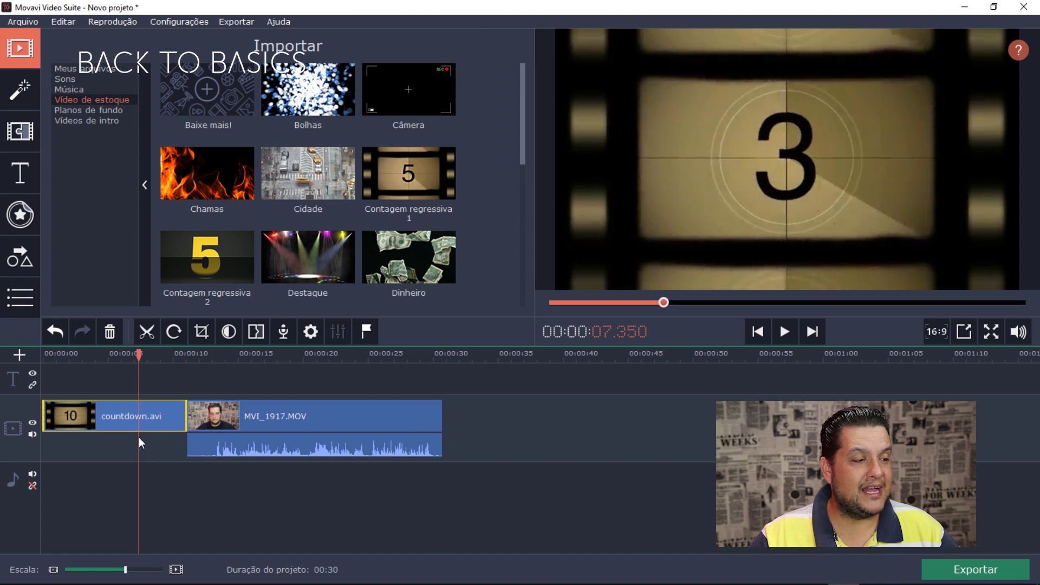
click(311, 412)
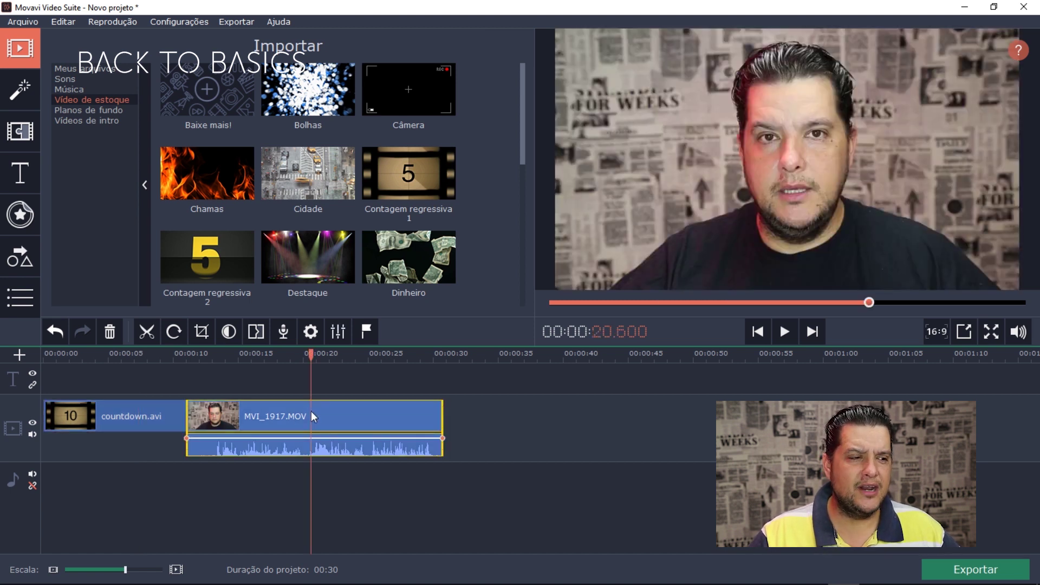
drag(311, 355, 17, 379)
key(space)
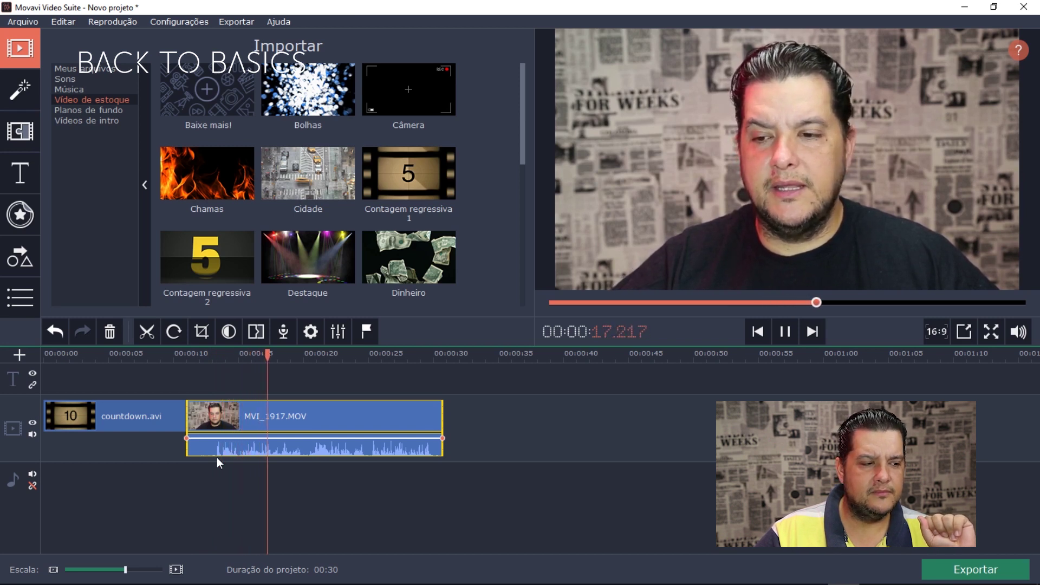
key(space)
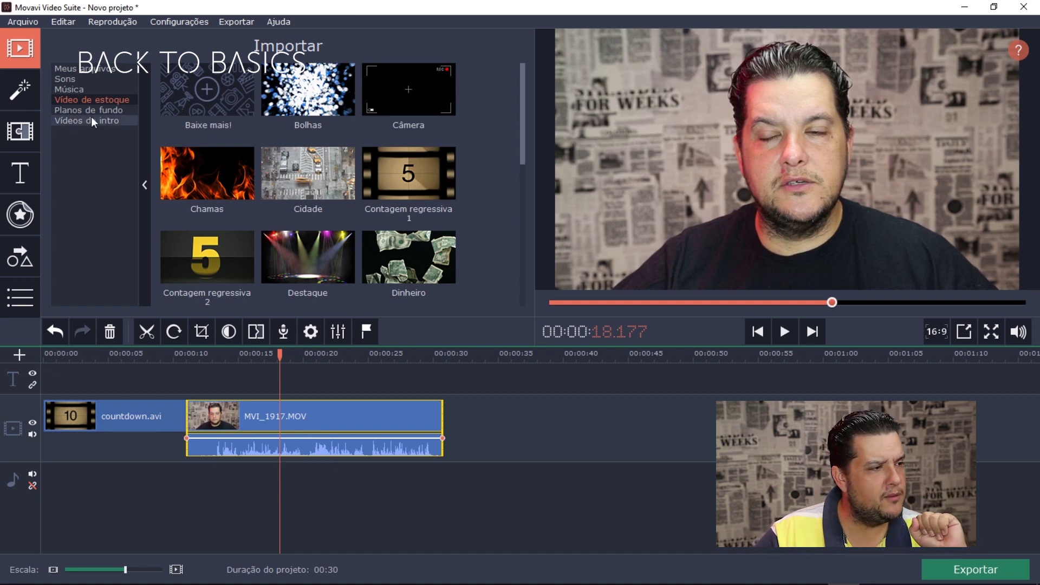
- Preview the built-in music track "Agridoce" and add it to the audio track beneath the countdown clip
click(85, 89)
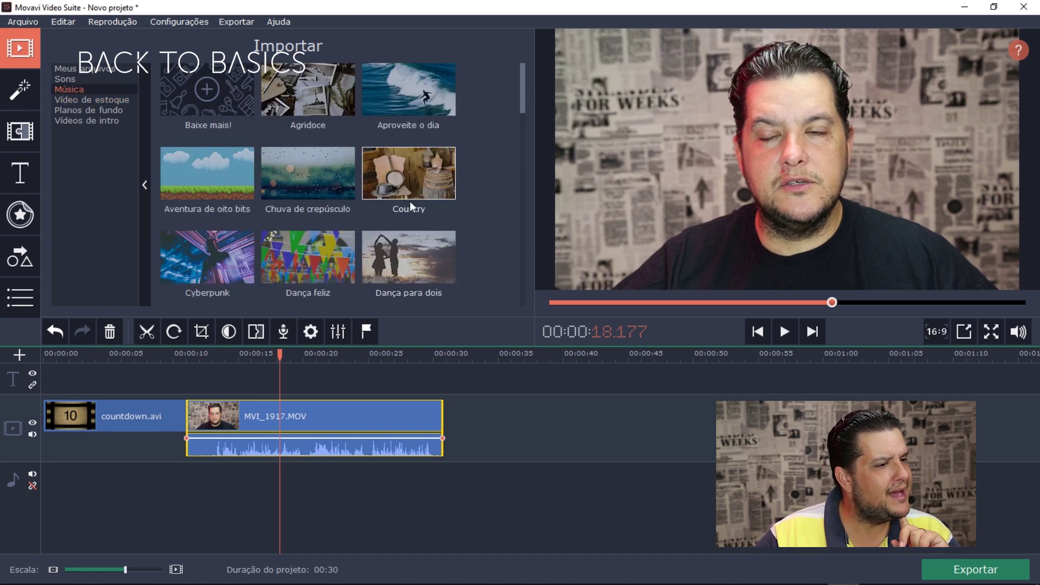
click(310, 96)
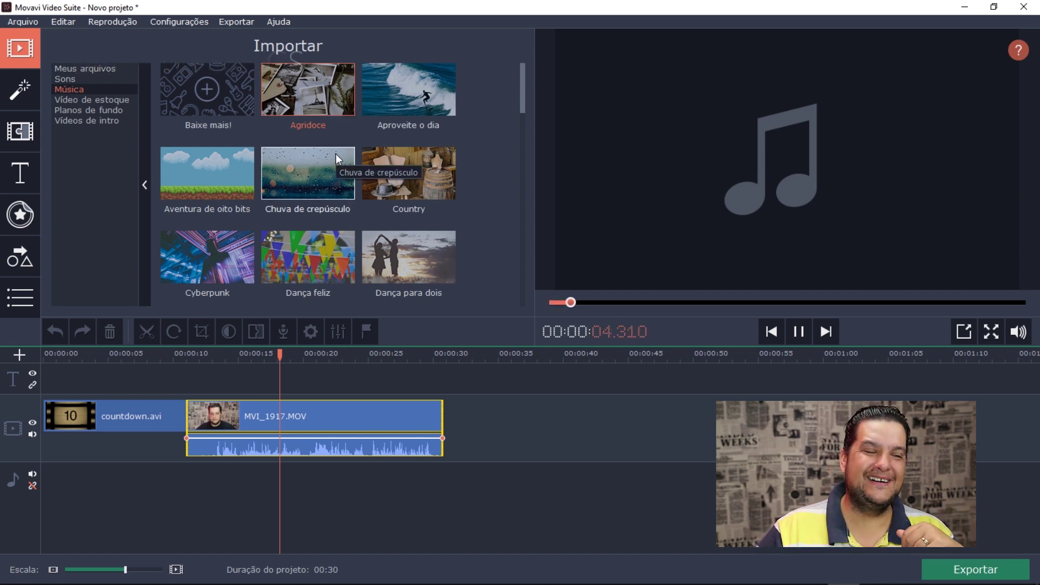
drag(308, 90, 111, 479)
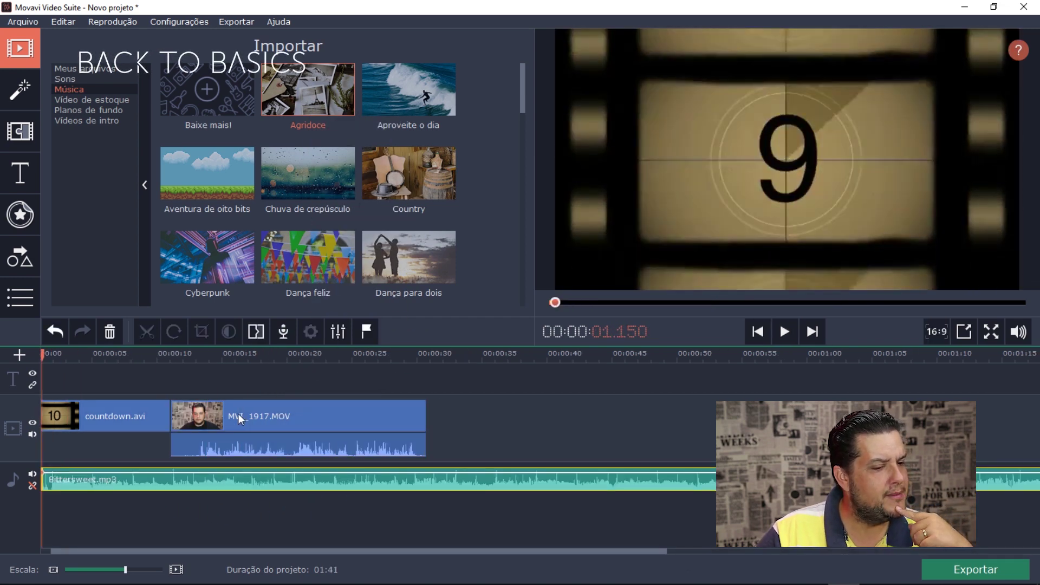
- Move the Bittersweet.mp3 clip to the start of the timeline and trim it to end at about 12 seconds, just past the countdown
mouse_move(124, 569)
mouse_down()
mouse_move(104, 573)
mouse_move(118, 573)
mouse_up()
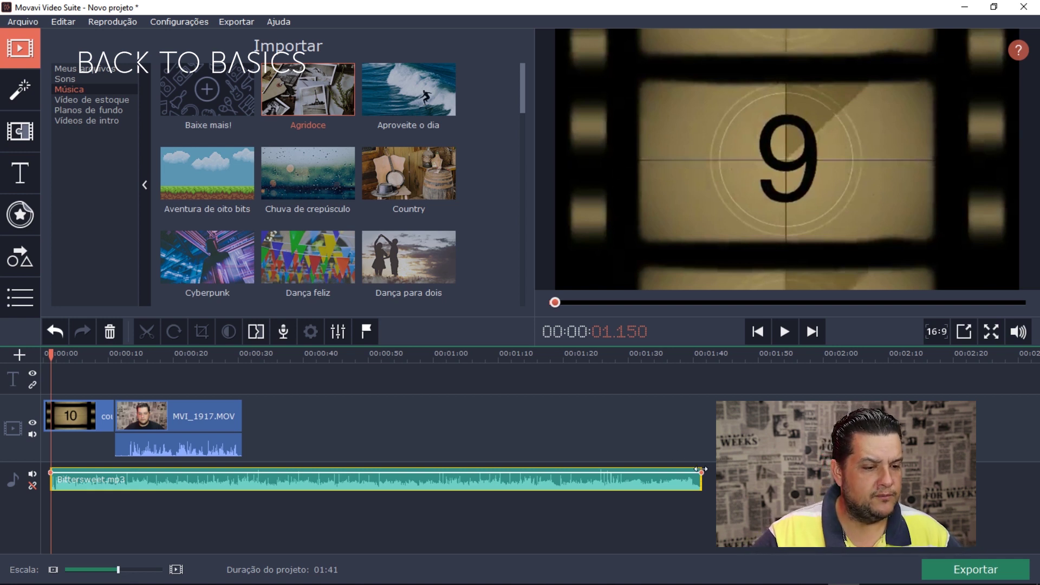
drag(700, 485, 115, 484)
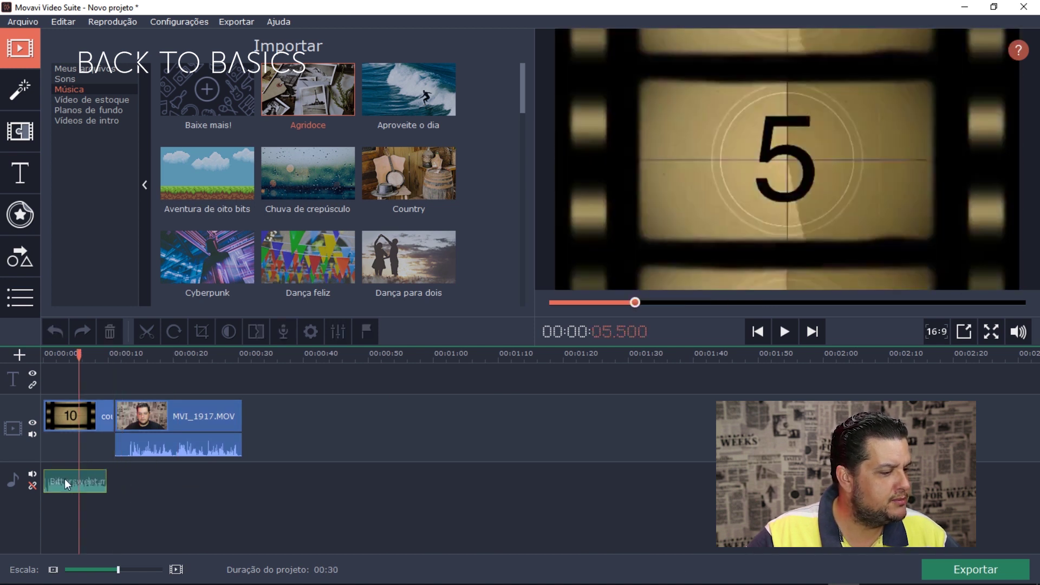
drag(64, 479, 67, 471)
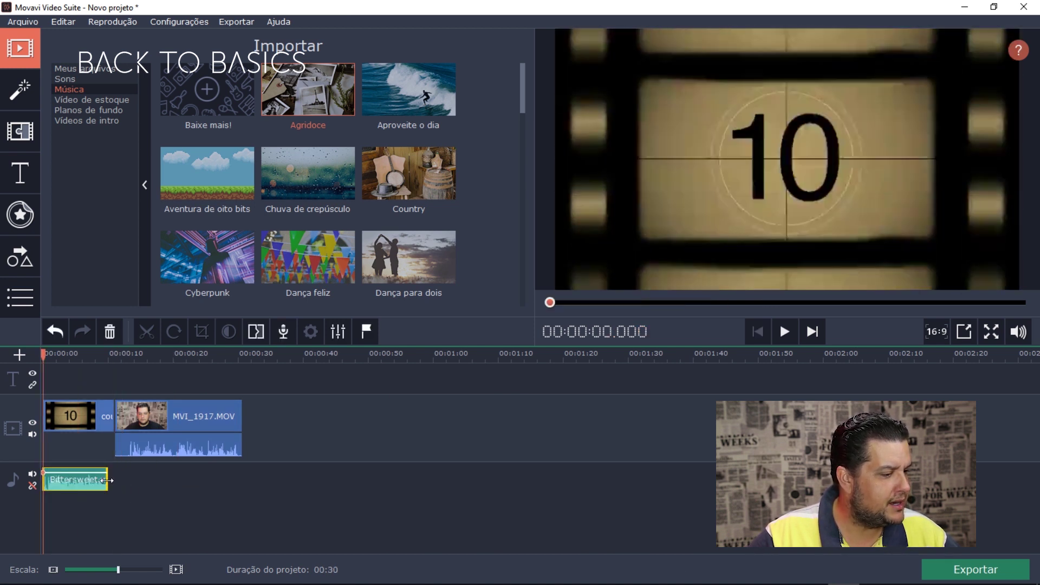
click(122, 569)
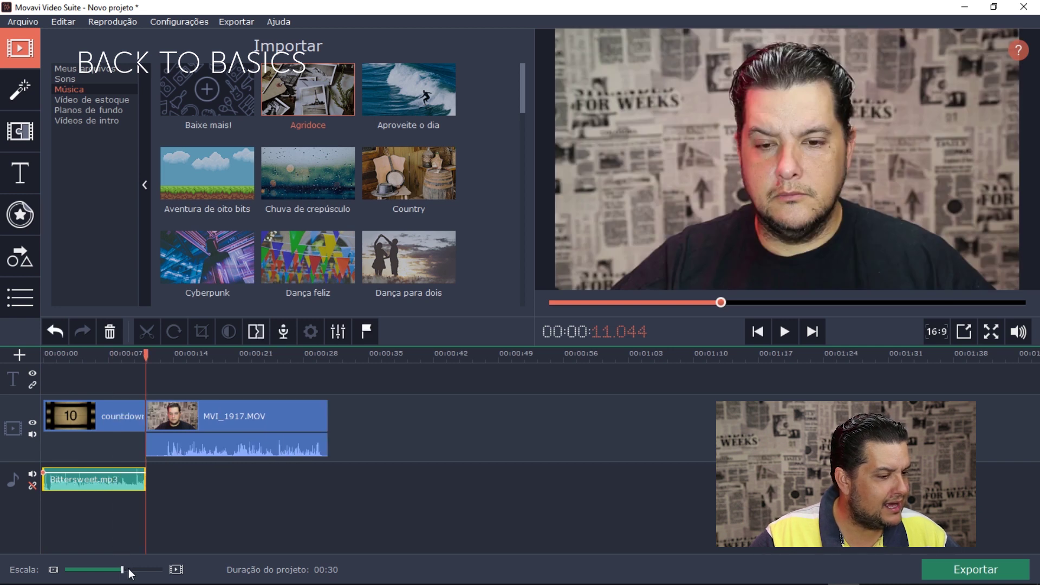
drag(122, 569, 133, 569)
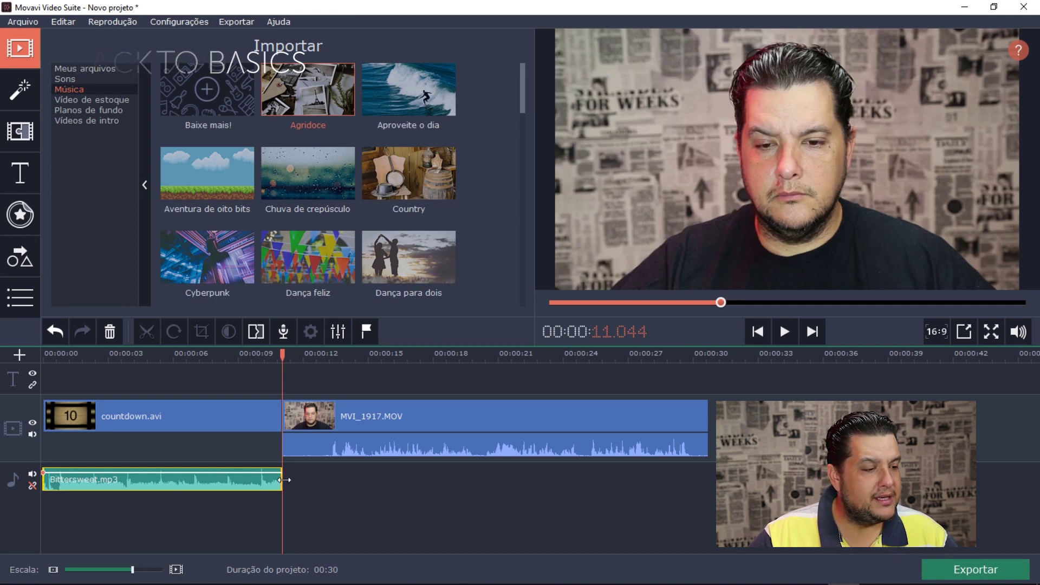
drag(284, 480, 306, 478)
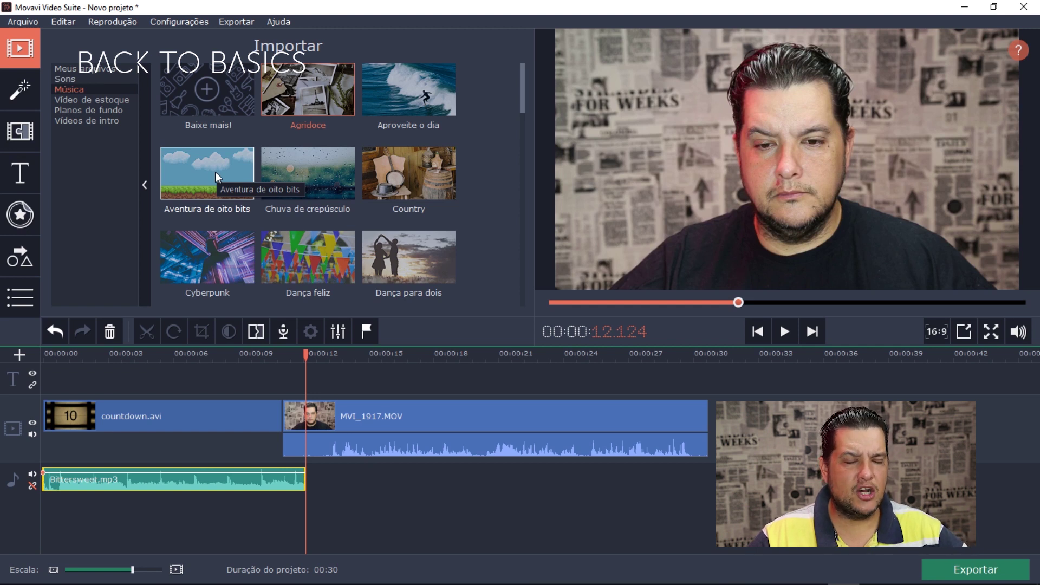
- Add the music track "Aventura de oito bits" directly after Bittersweet.mp3 and trim its end to match the end of MVI_1917.MOV
click(216, 171)
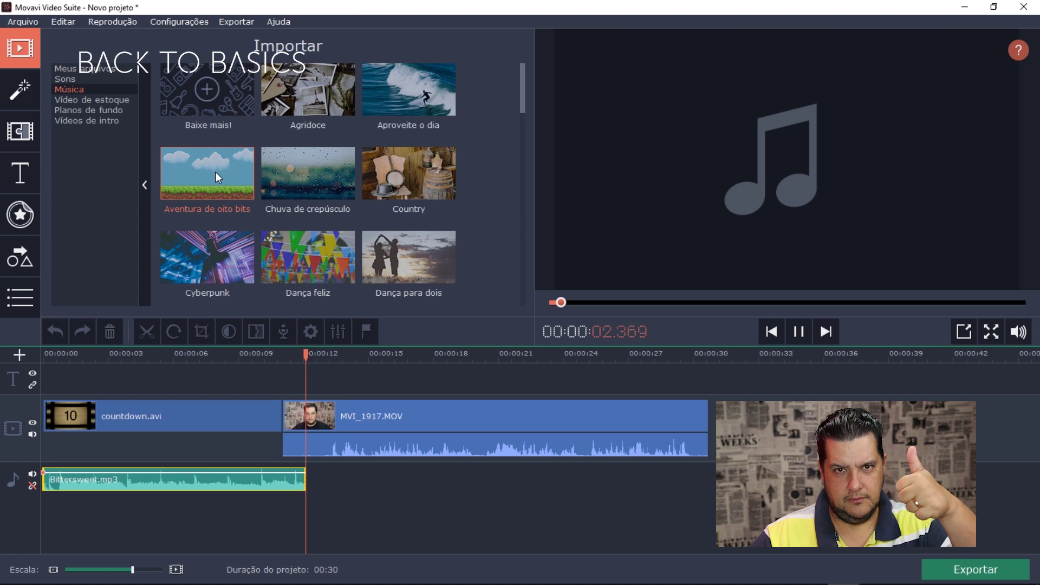
drag(216, 171, 308, 475)
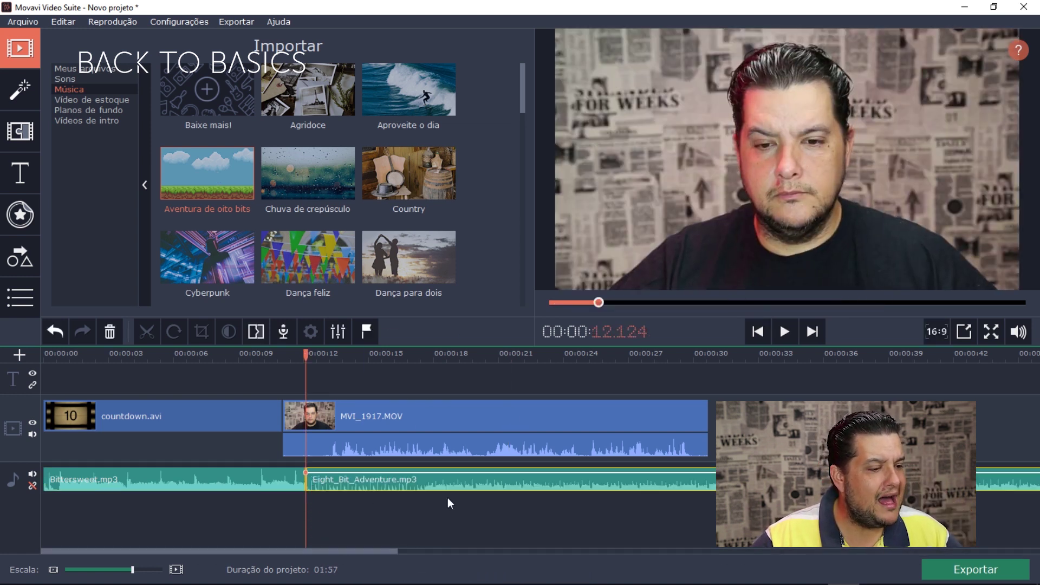
click(115, 570)
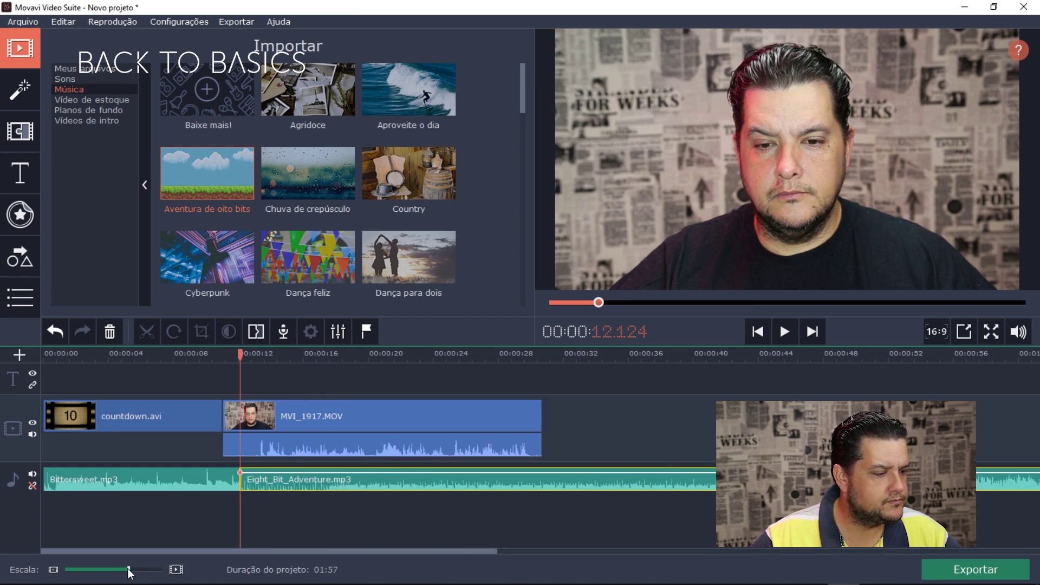
drag(128, 570, 111, 570)
drag(422, 480, 142, 479)
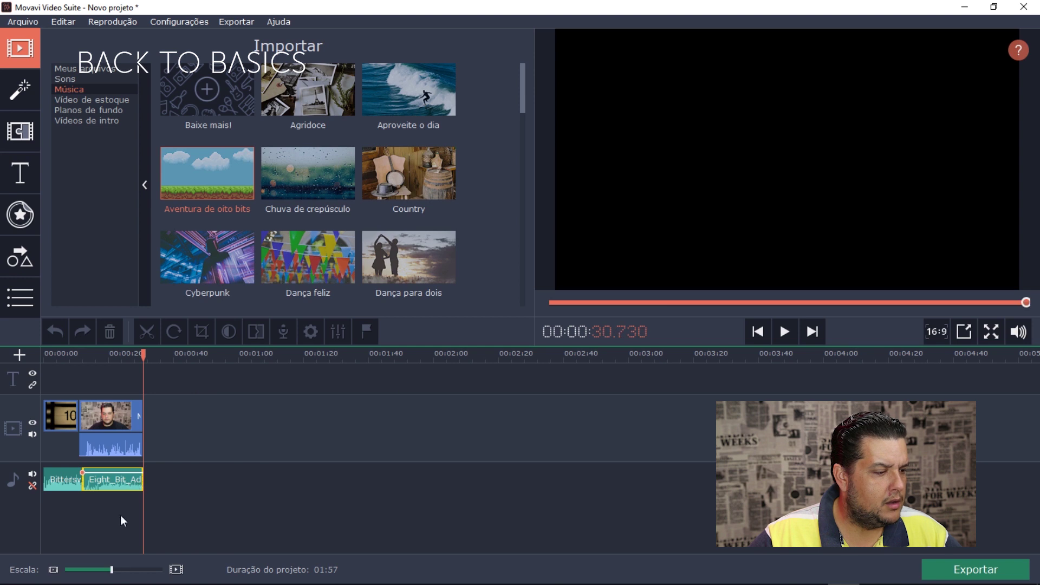
click(136, 570)
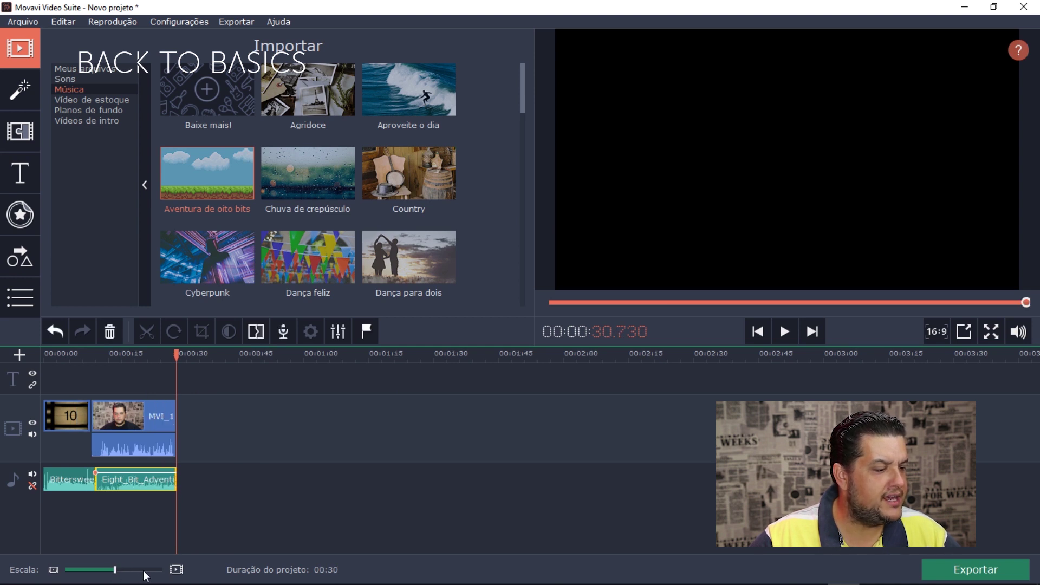
click(142, 571)
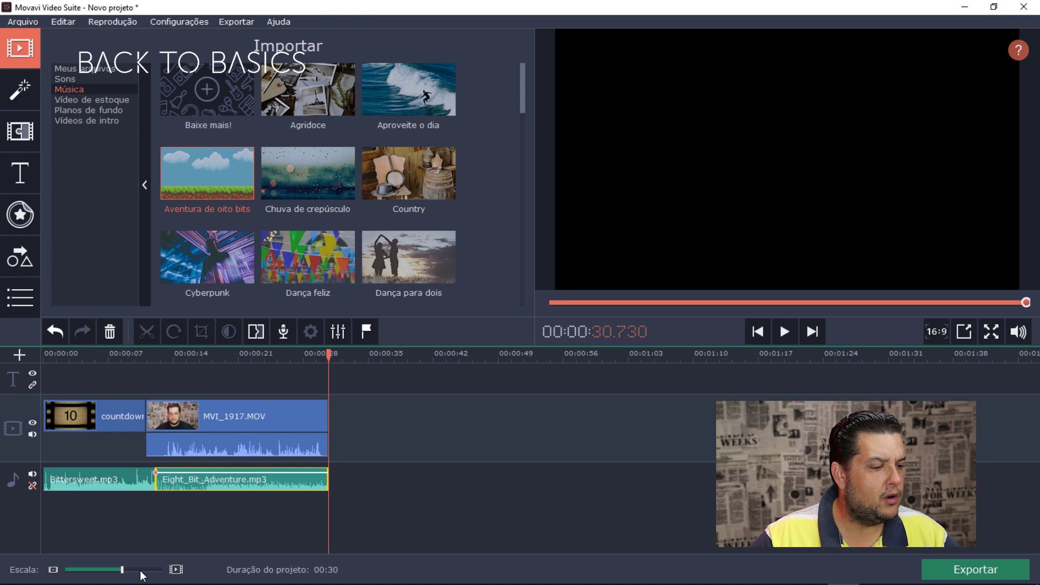
click(142, 572)
click(157, 570)
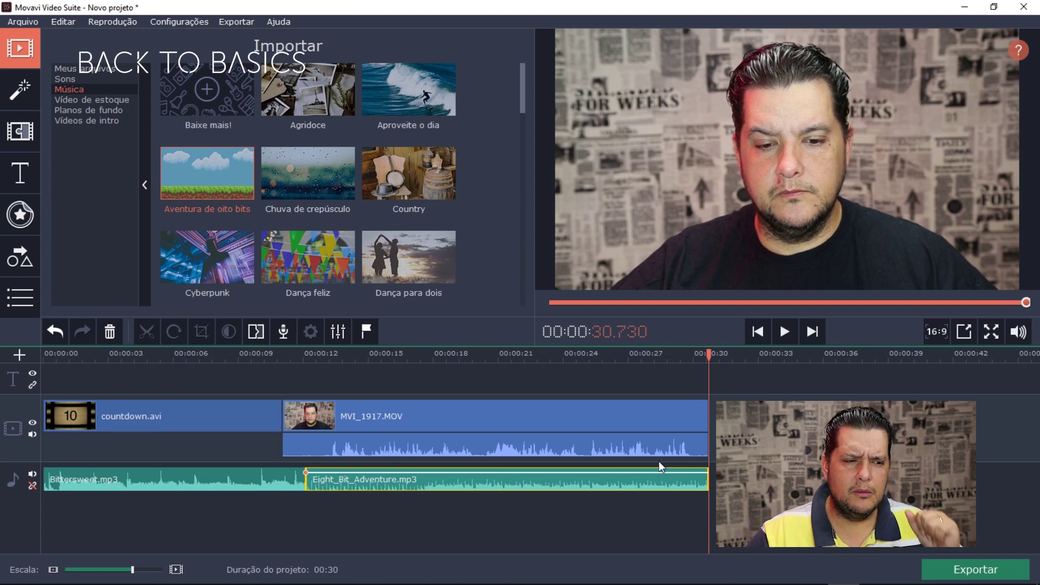
drag(465, 389, 432, 394)
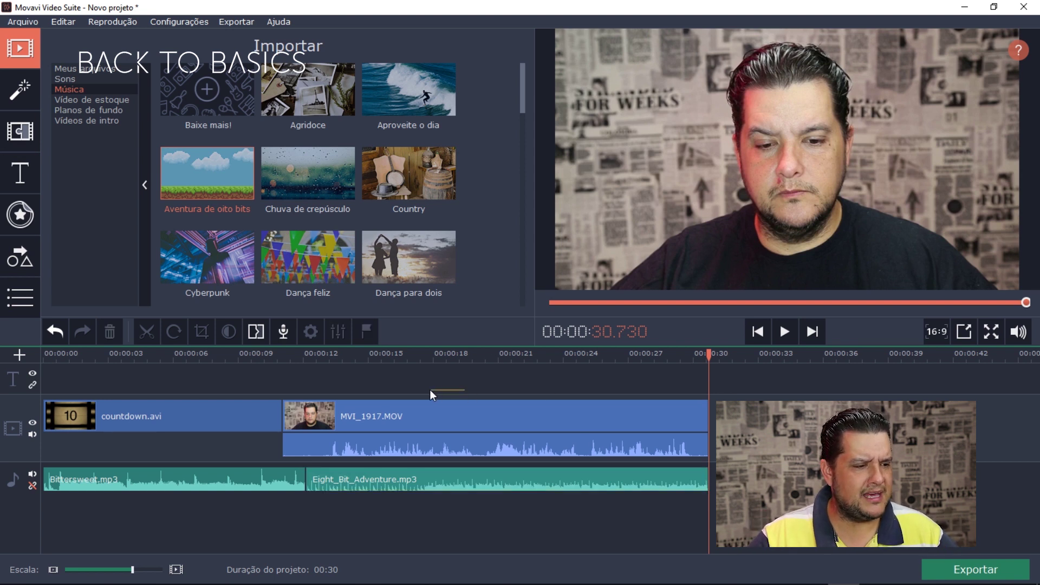
- Lower the volume of Eight_Bit_Adventure.mp3 well below the speech in MVI_1917.MOV, and play the section before and after to compare the balance
click(424, 355)
key(space)
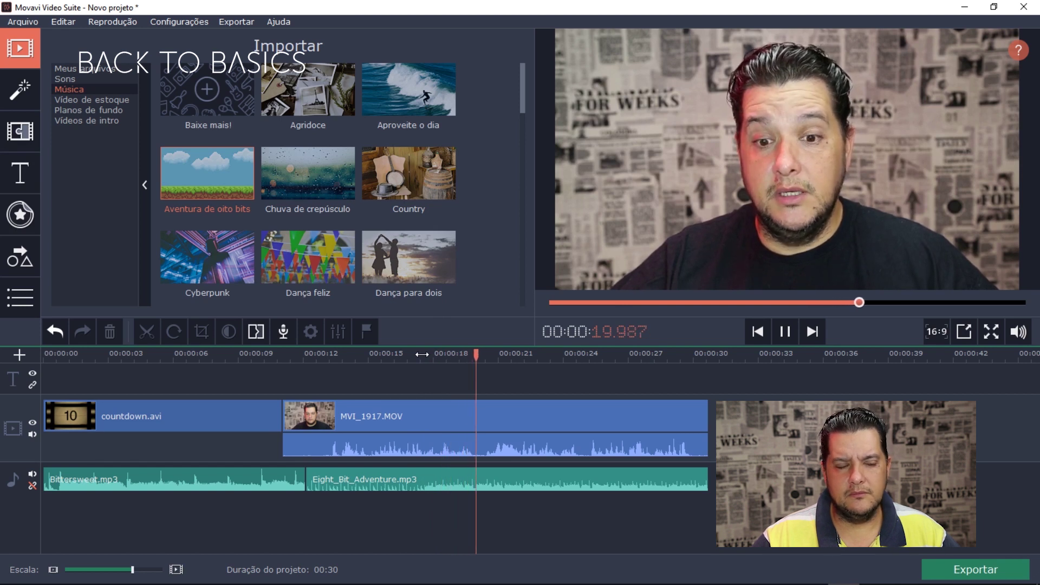
key(space)
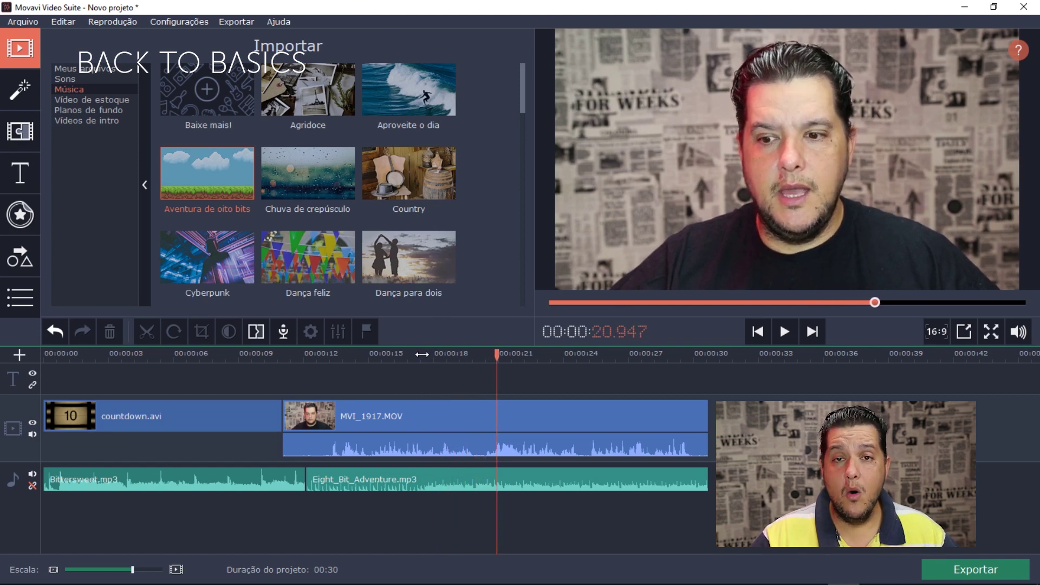
click(467, 482)
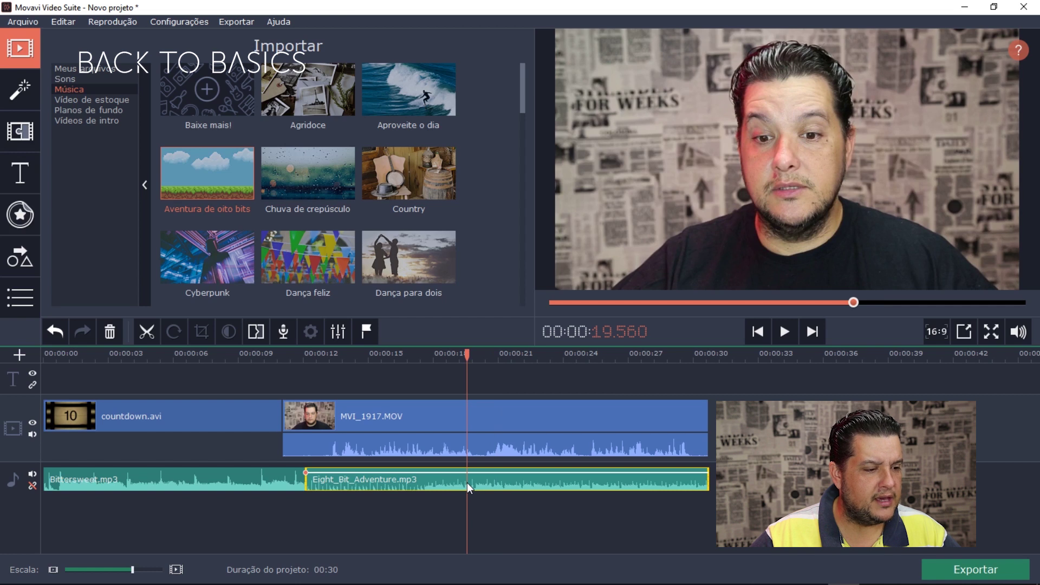
drag(529, 473, 525, 484)
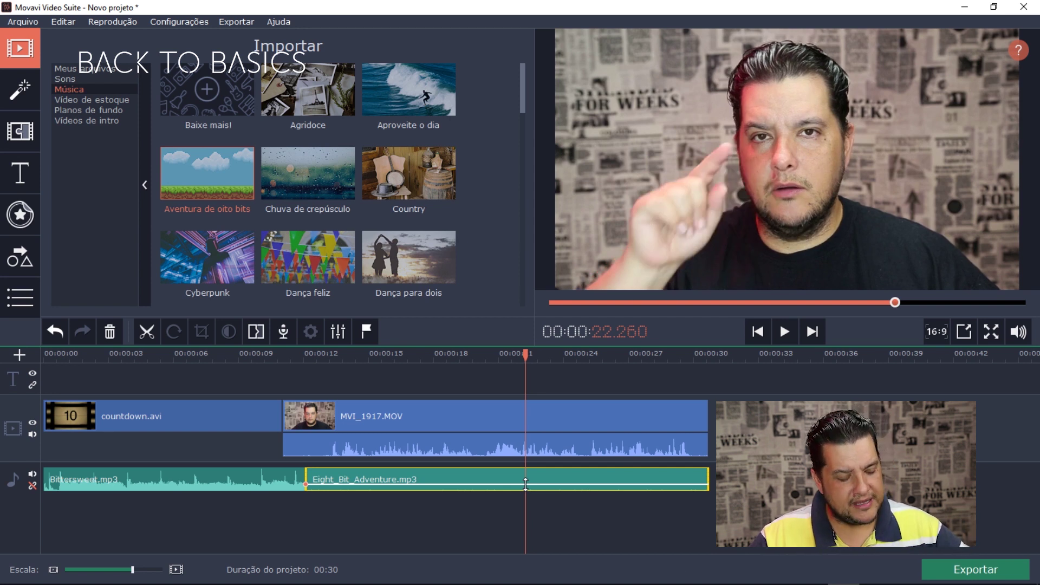
click(486, 355)
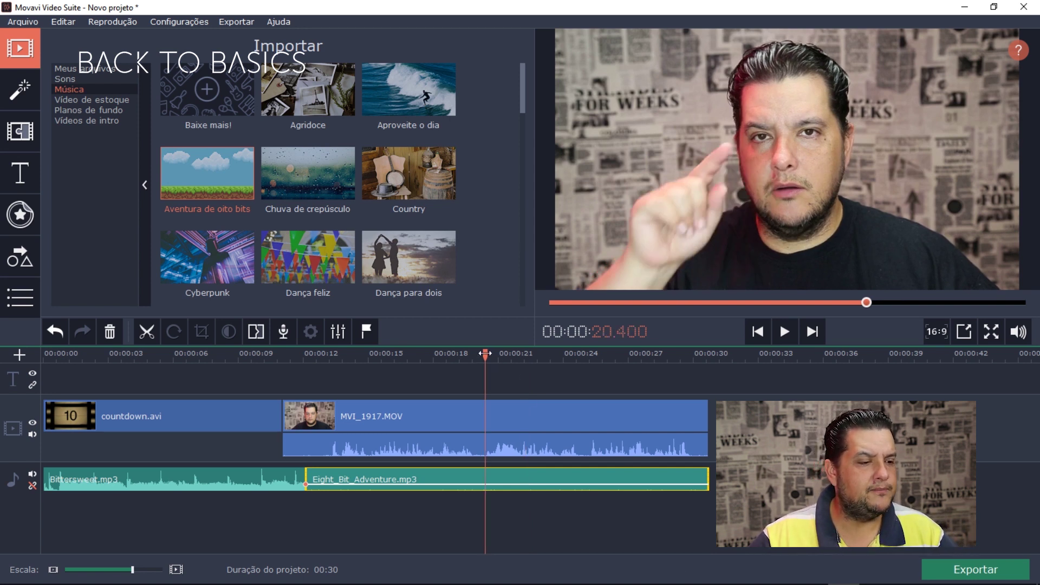
key(space)
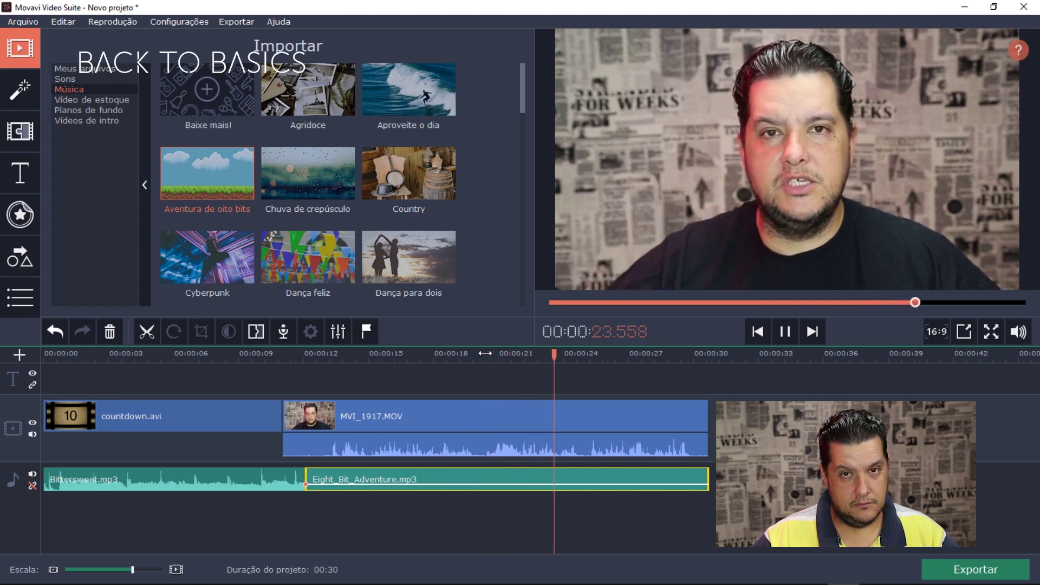
key(space)
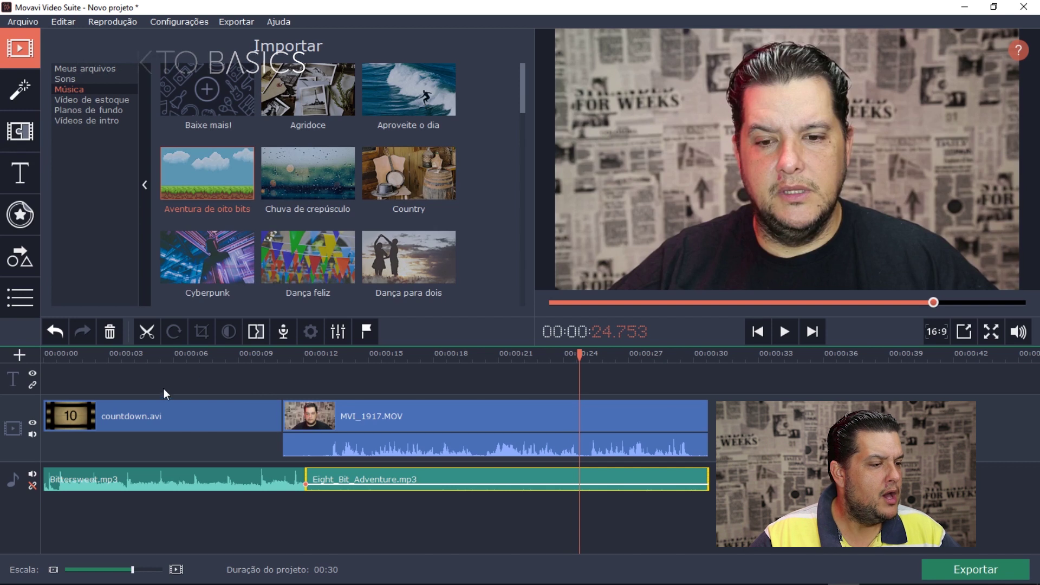
- Give Bittersweet.mp3 a 3.0-second fade-in and Eight_Bit_Adventure.mp3 a 2.5-second fade-out
click(161, 470)
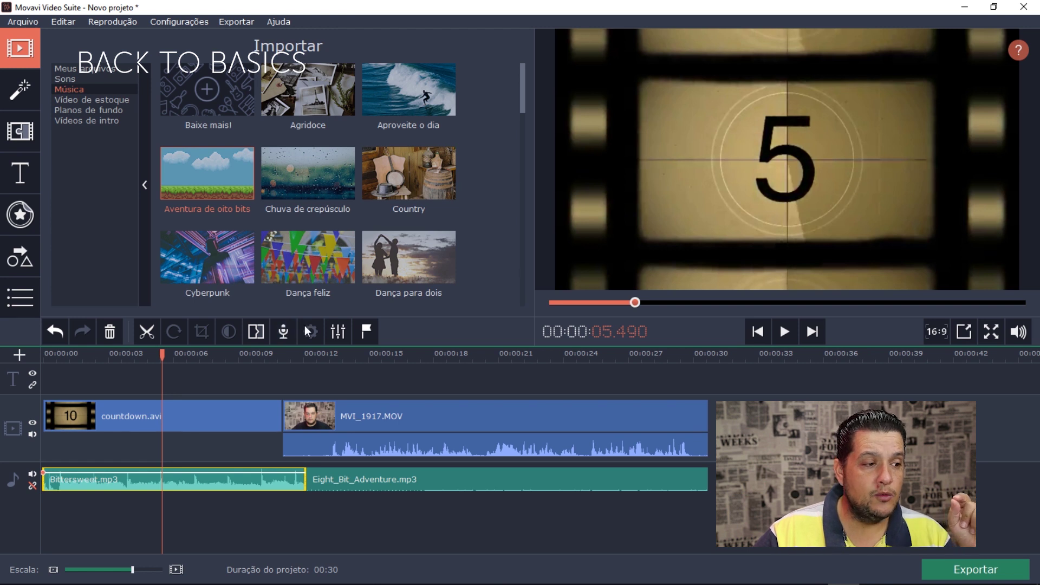
click(246, 485)
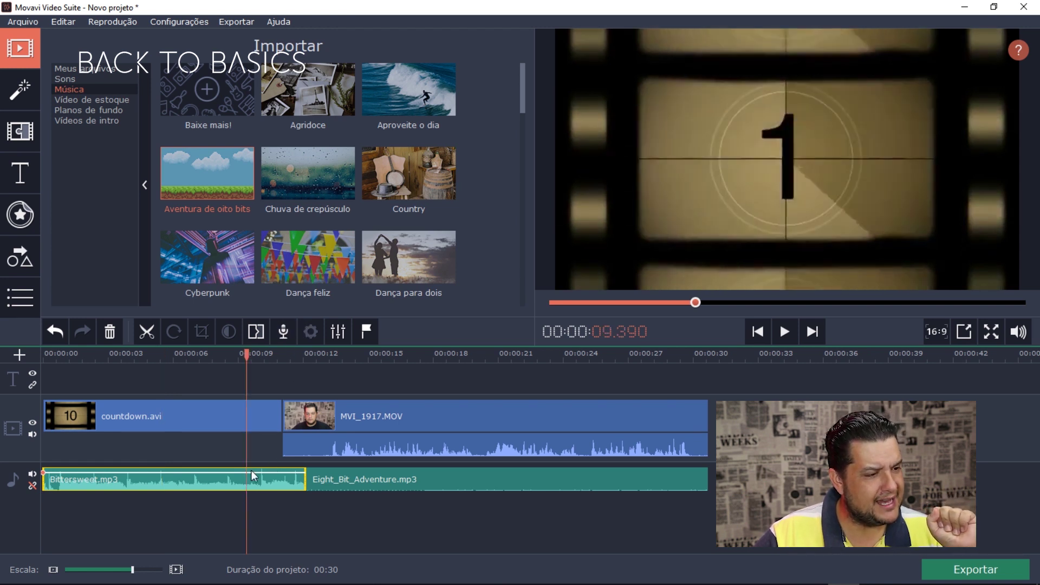
click(337, 331)
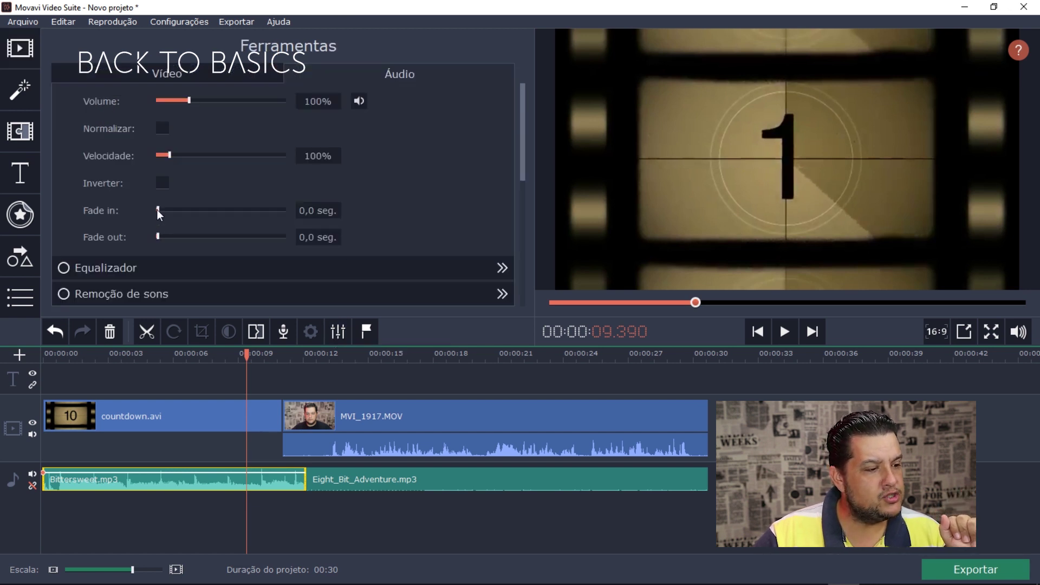
drag(158, 209, 190, 209)
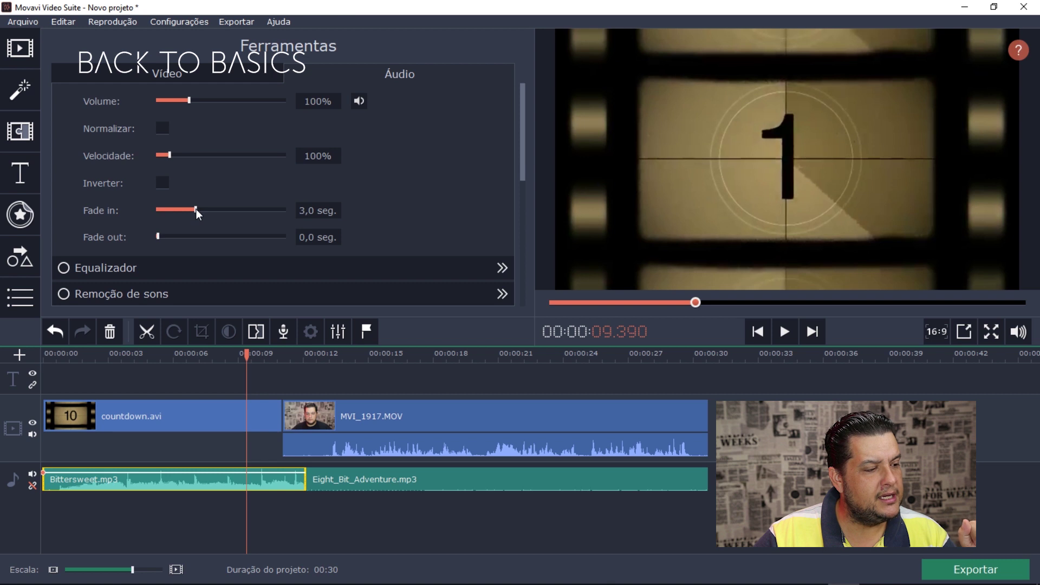
click(530, 483)
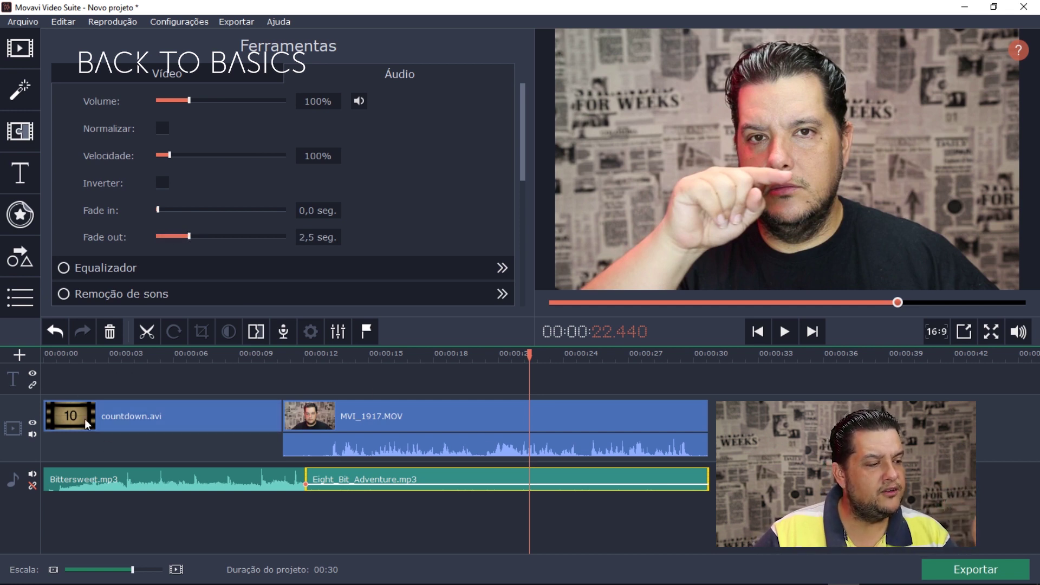
- Check the end of the project, and play the sequence from its start through the countdown into MVI_1917.MOV
drag(79, 357, 7, 366)
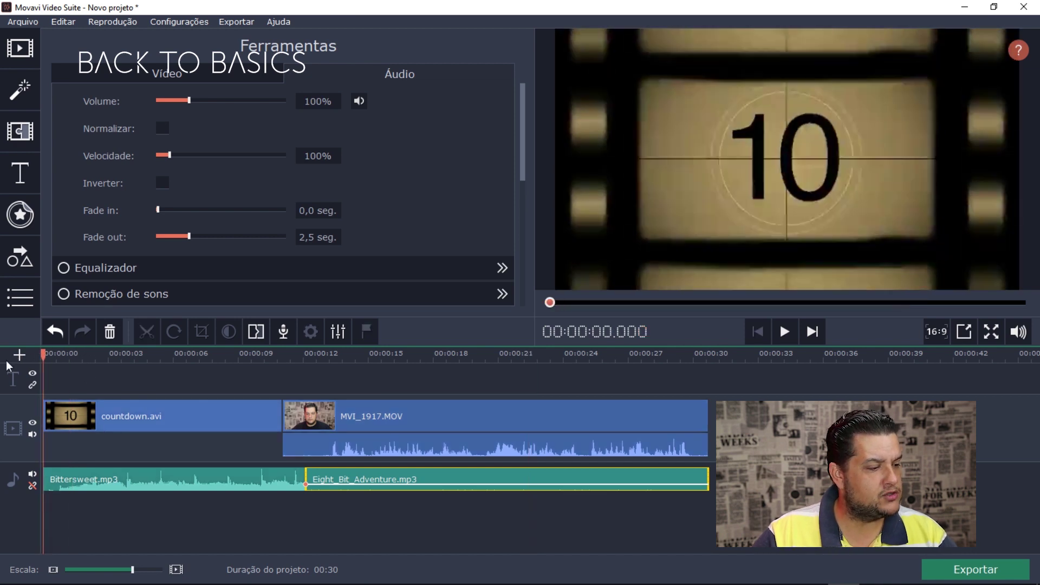
key(space)
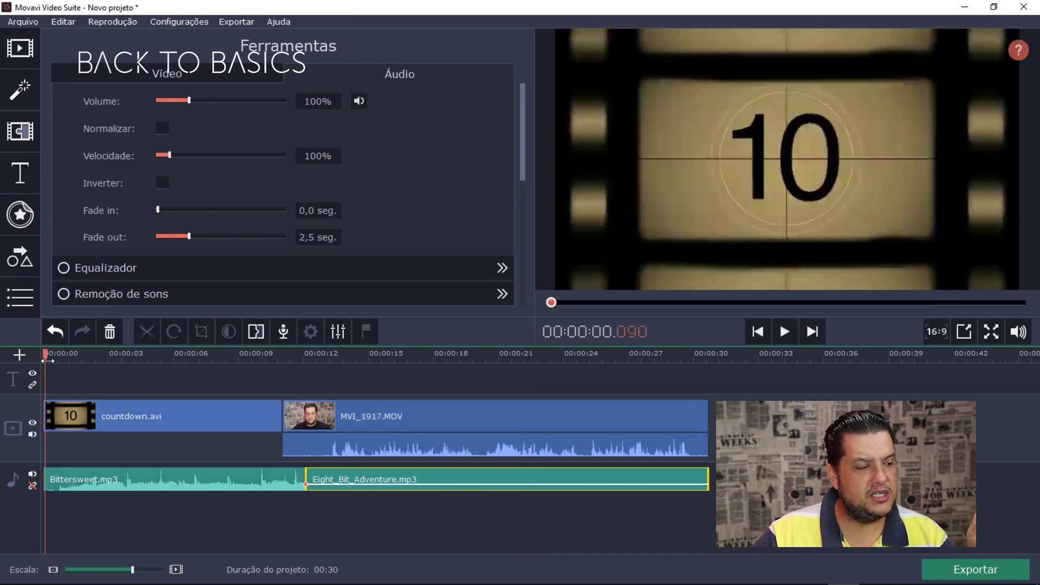
click(553, 355)
click(680, 422)
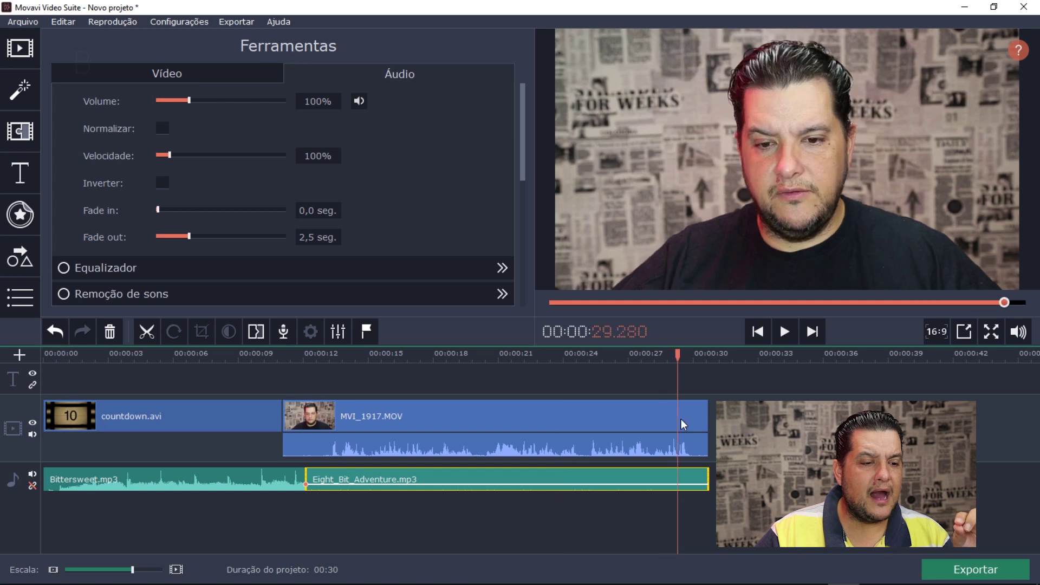
click(677, 427)
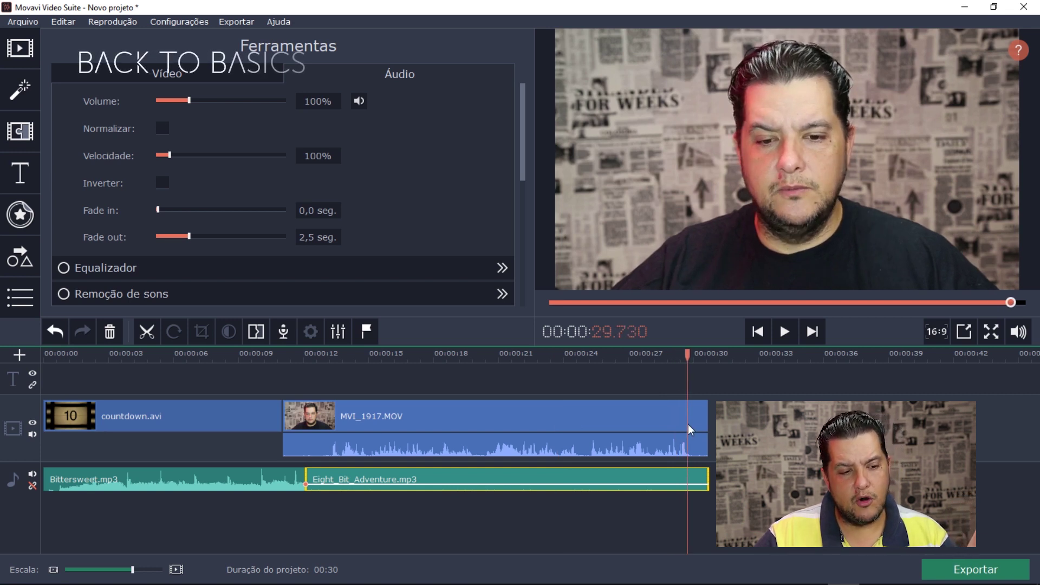
drag(704, 431, 3, 399)
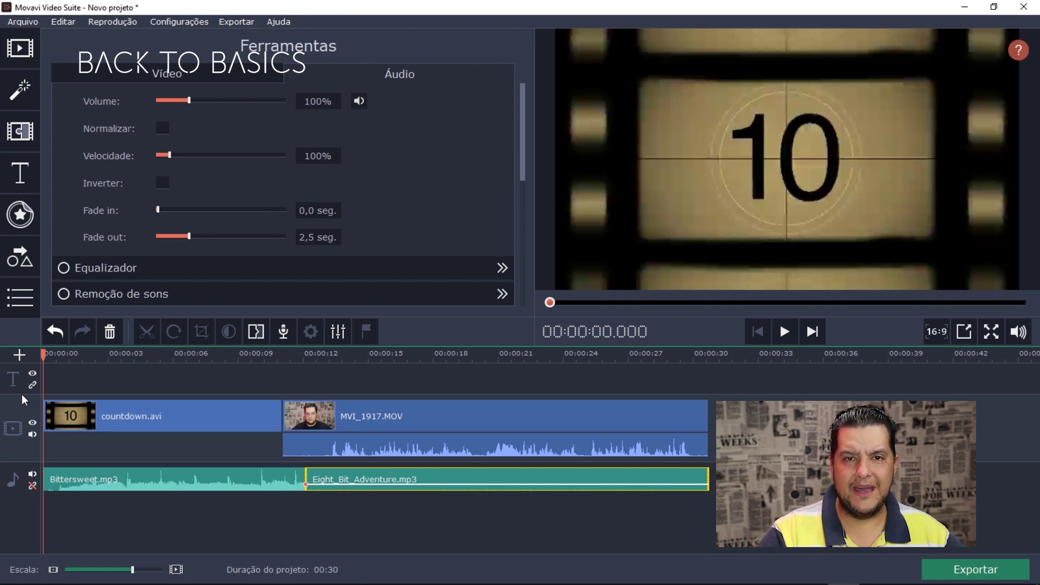
key(space)
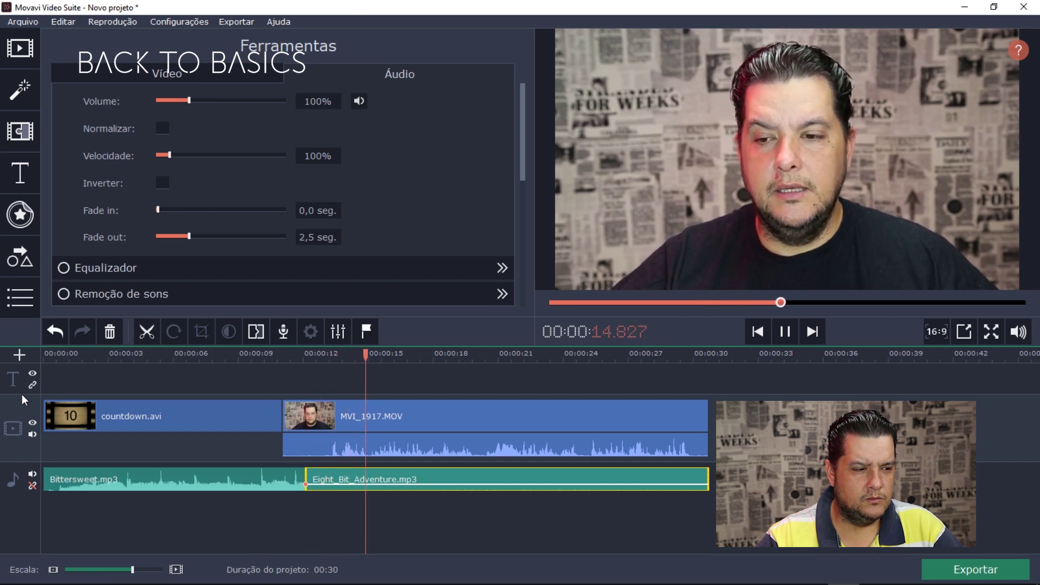
key(space)
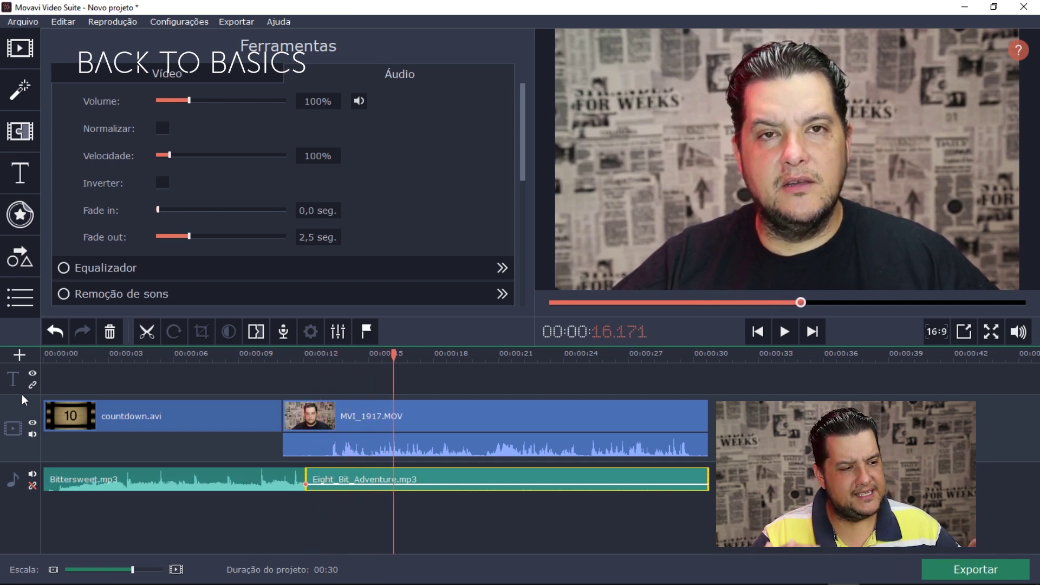
- Try the "Mosaico de vidro" filter on MVI_1917.MOV, undo it, and browse the Artístico, Objetos voadores and Mosaico filters
click(18, 89)
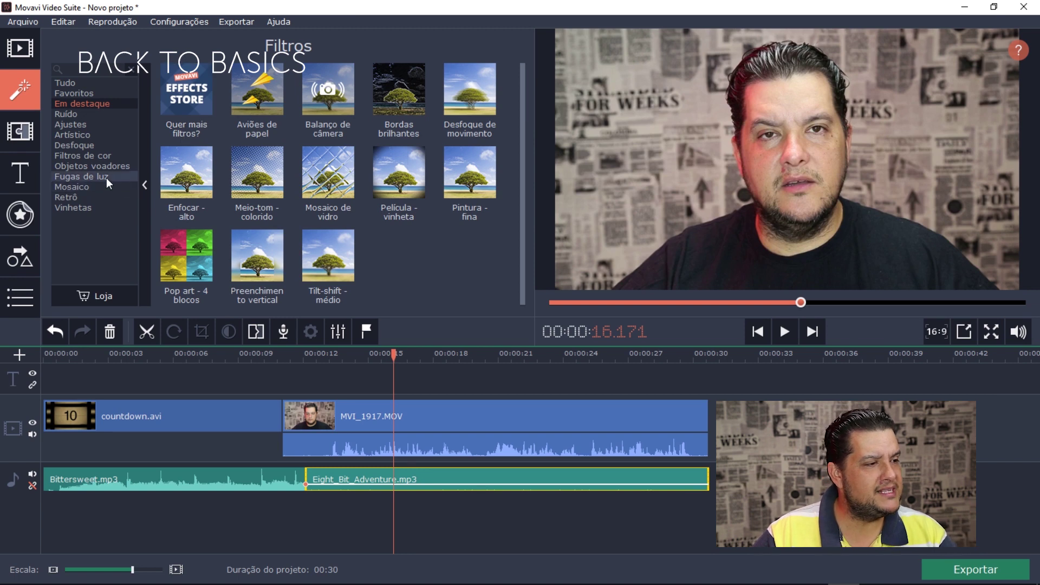
drag(332, 186, 425, 414)
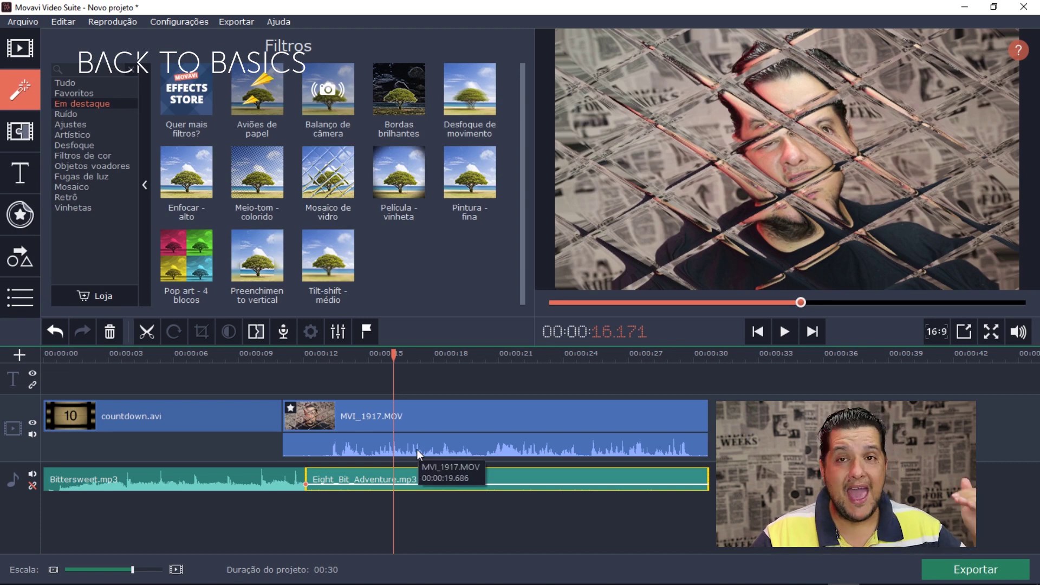
key(ctrl+z)
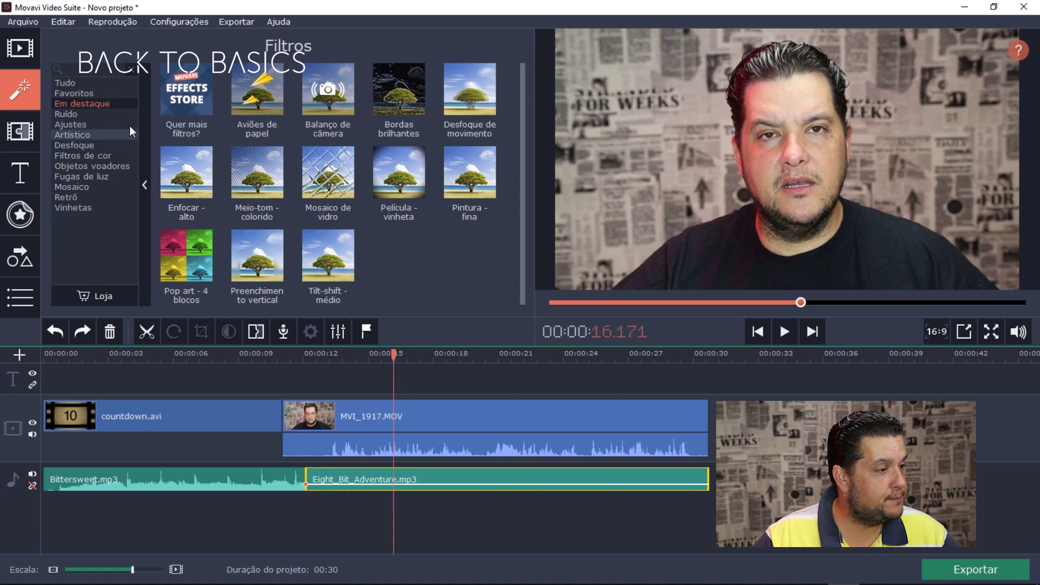
click(94, 135)
click(87, 166)
click(87, 187)
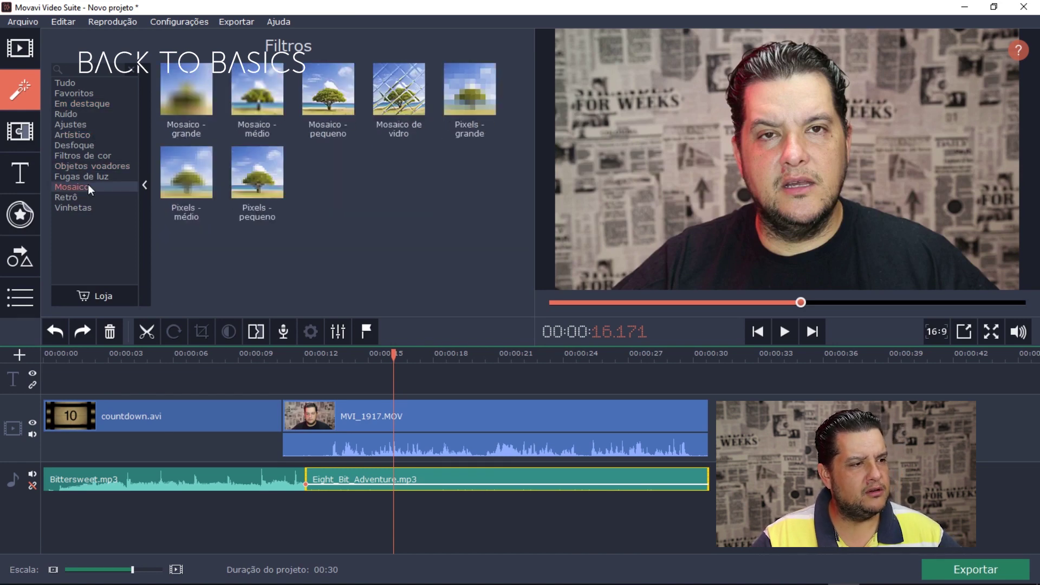
- Try the "Matrix - pequeno" transition between countdown.avi and MVI_1917.MOV, play through it, and undo it
click(27, 131)
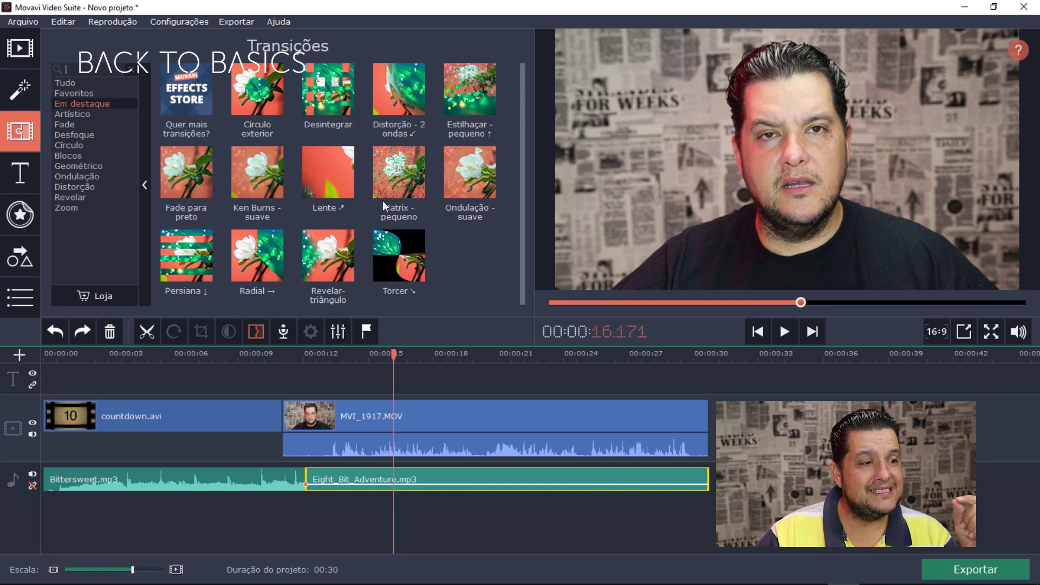
drag(413, 91, 283, 411)
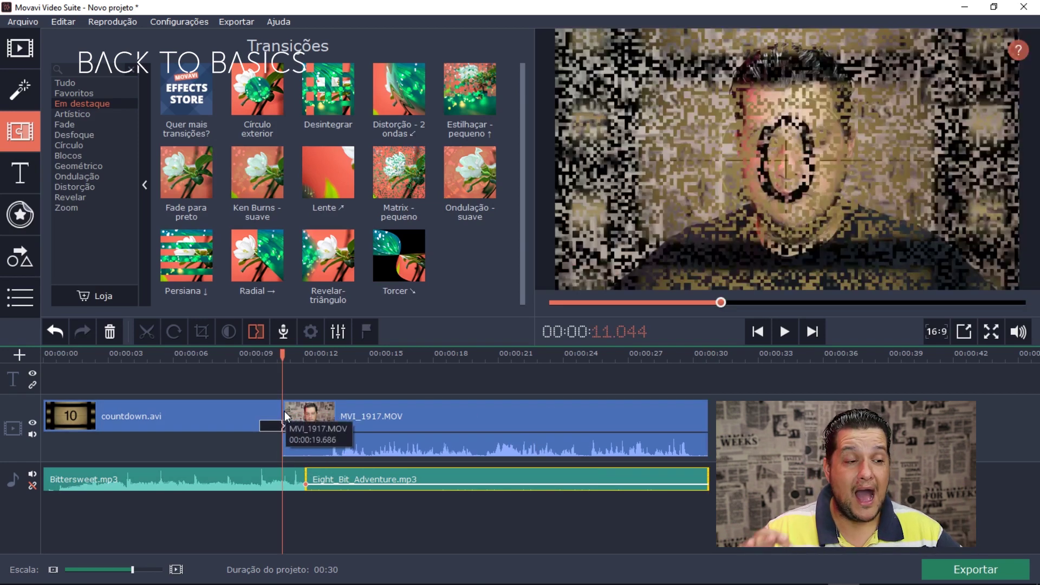
click(193, 355)
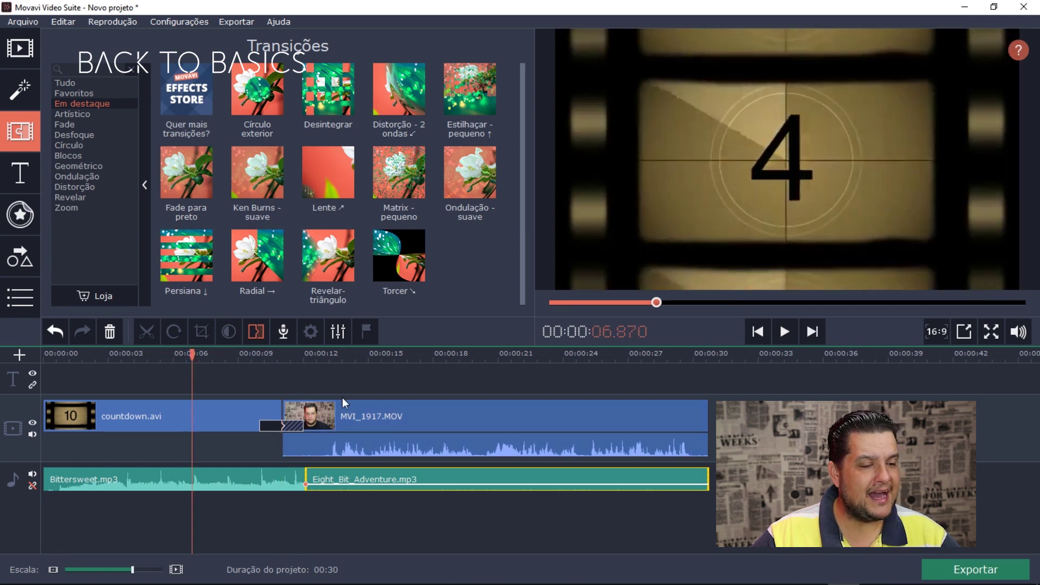
key(space)
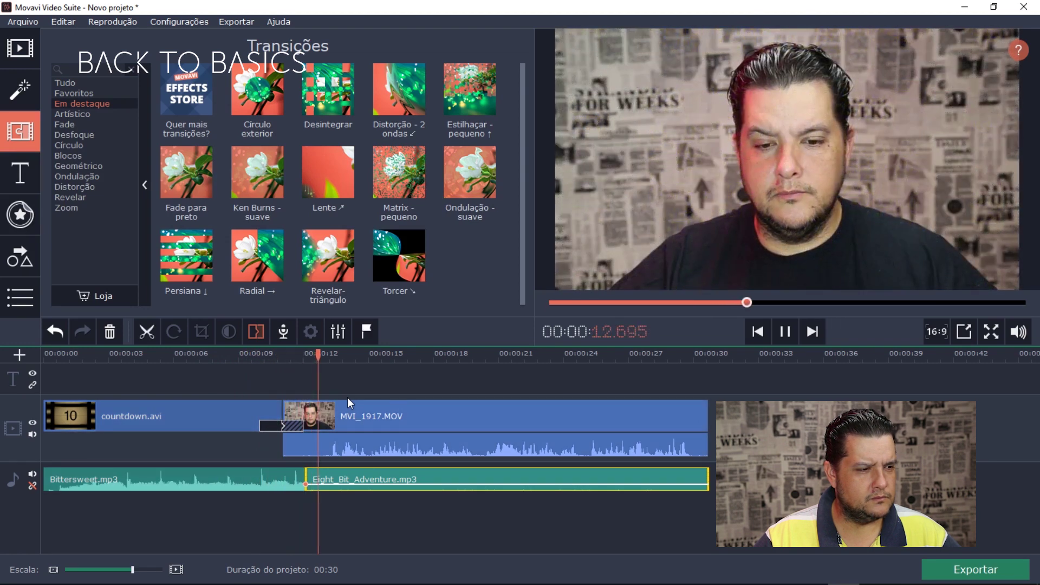
key(space)
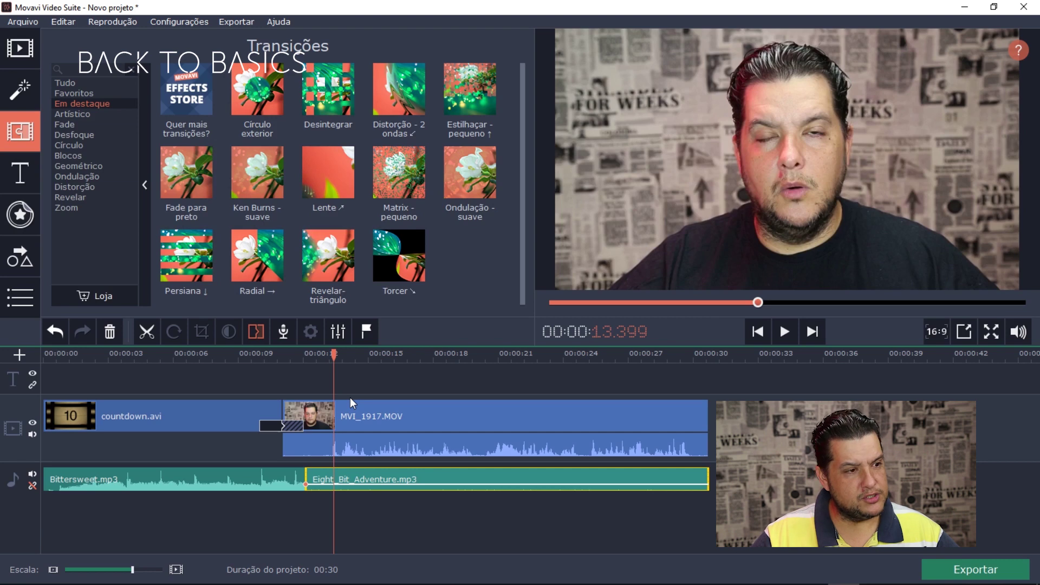
key(ctrl+z)
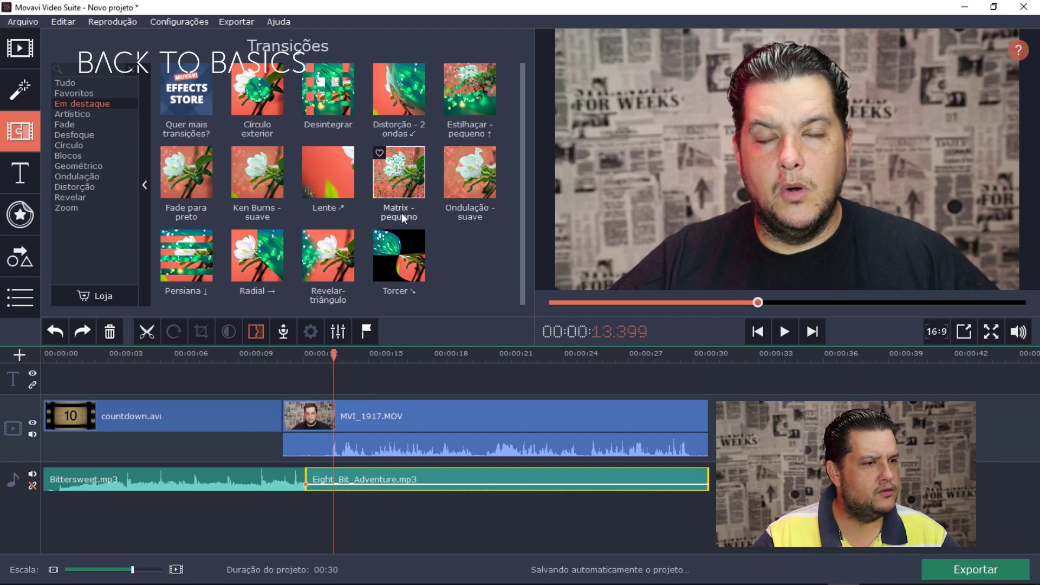
- Preview the Lente, "Ken Burns - suave" and "Distorção - 2 ondas" transitions, and place "Distorção - 2 ondas" between countdown.avi and MVI_1917.MOV
click(329, 172)
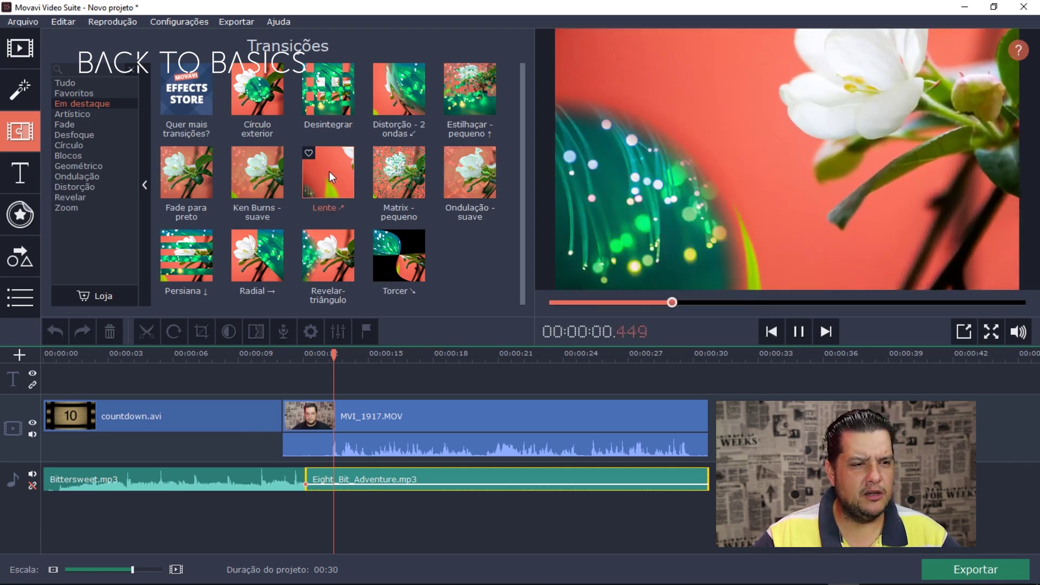
click(262, 177)
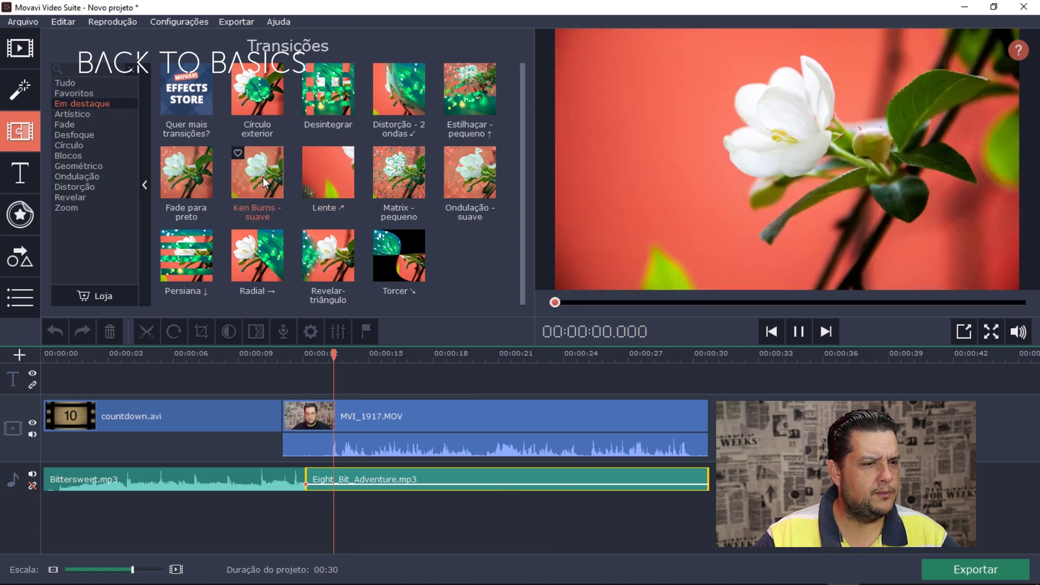
click(409, 100)
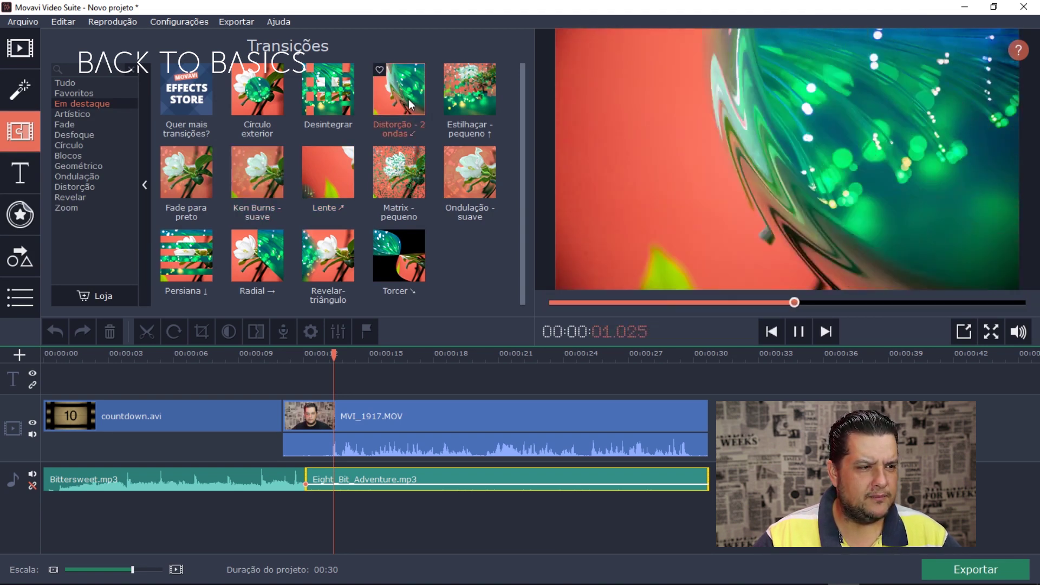
drag(409, 99, 275, 395)
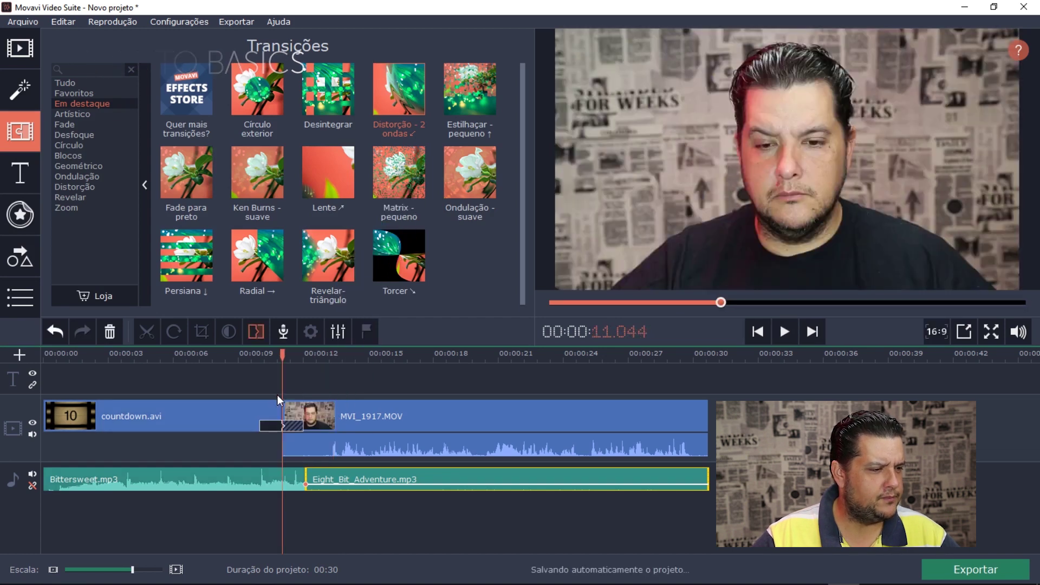
- Play the sequence from about 8 seconds through the transition into MVI_1917.MOV
click(212, 353)
key(space)
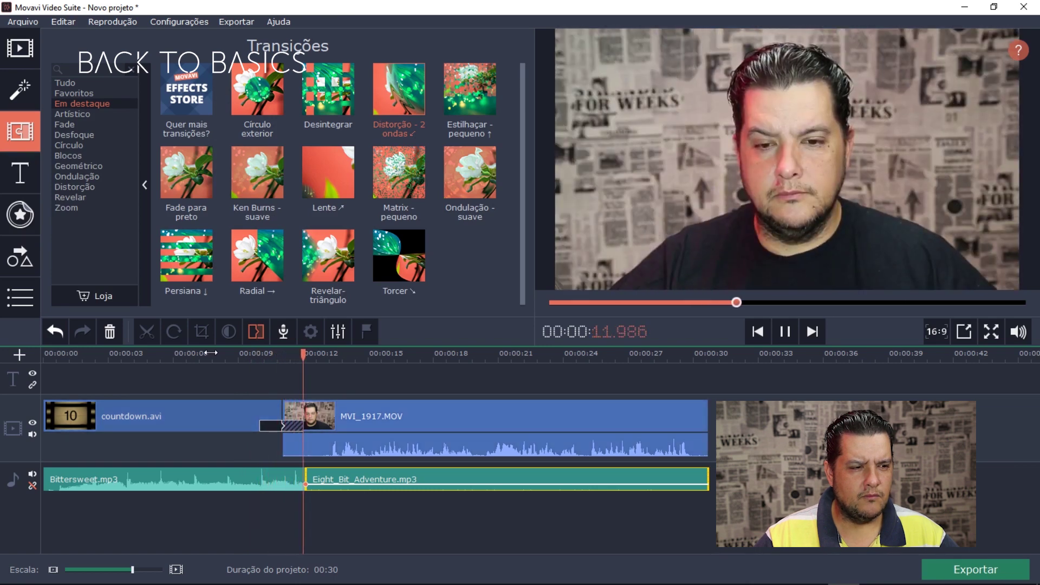
key(space)
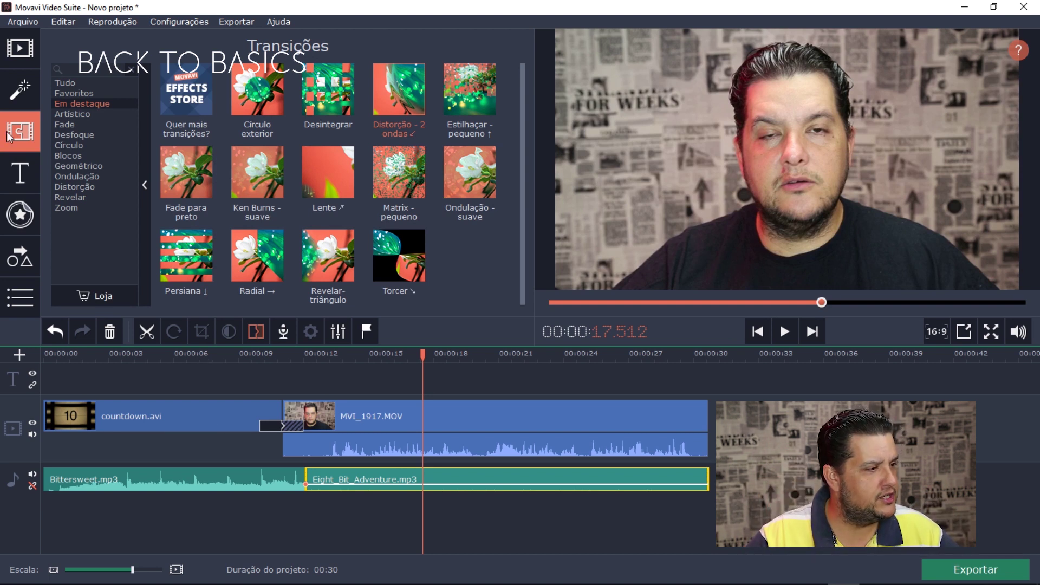
- Browse the featured titles and preview the "Círculo moderno" title
click(23, 172)
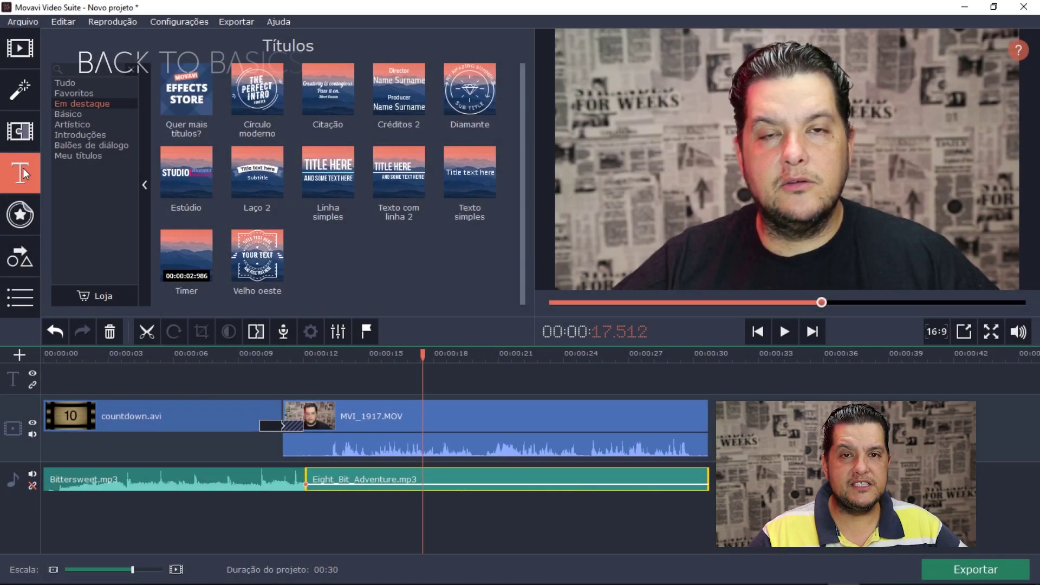
click(365, 417)
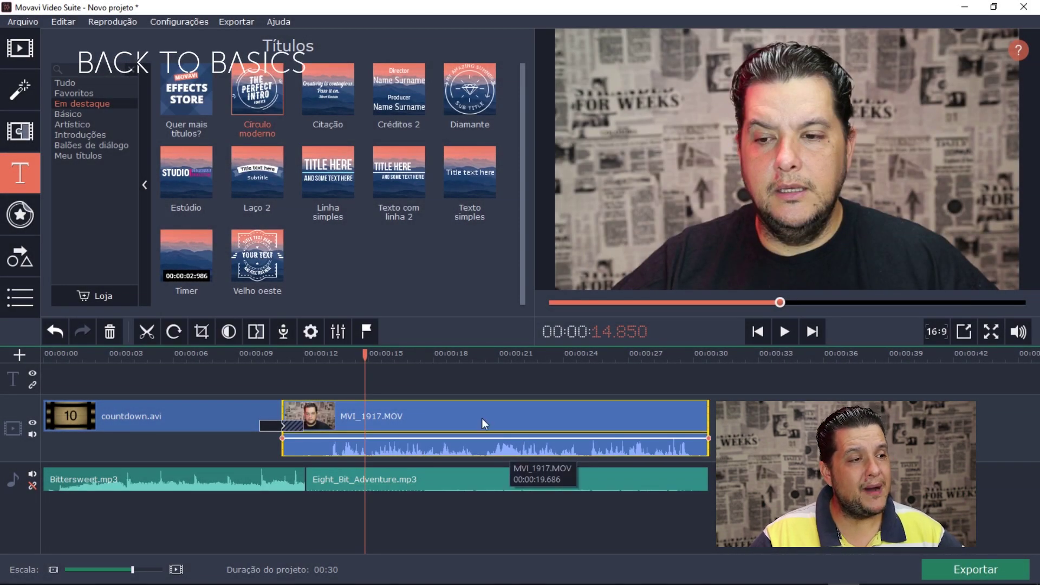
click(255, 101)
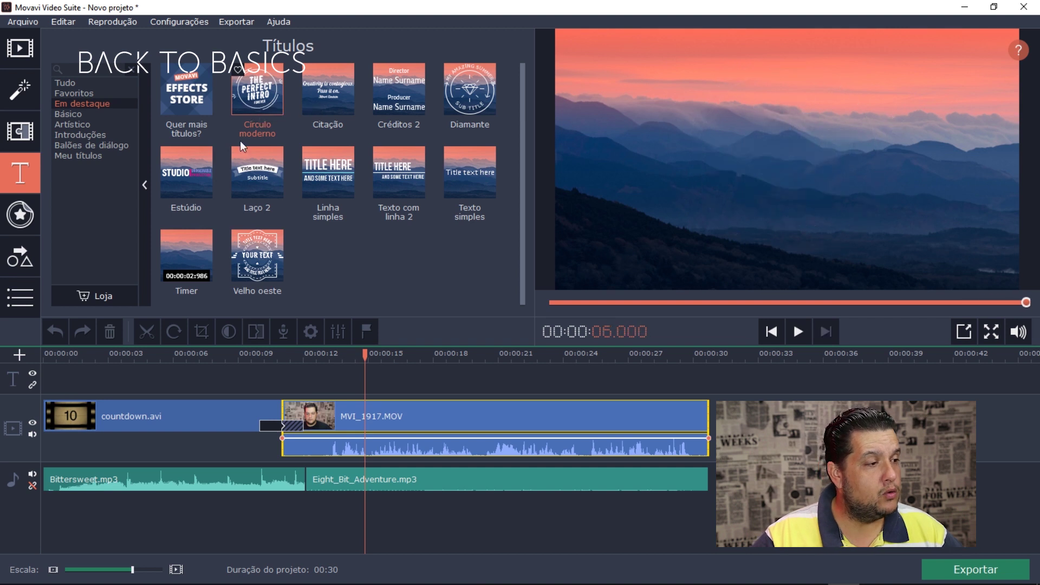
- Add the Curtir sticker above MVI_1917.MOV at about 14 seconds, shrink and tilt it, and place it beside the man's face
click(19, 214)
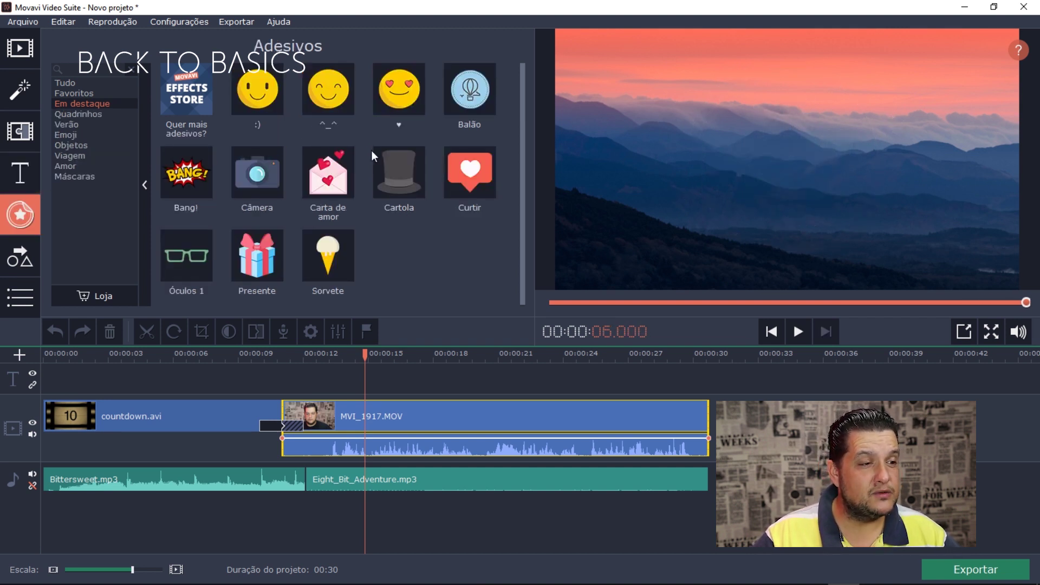
drag(494, 170, 354, 379)
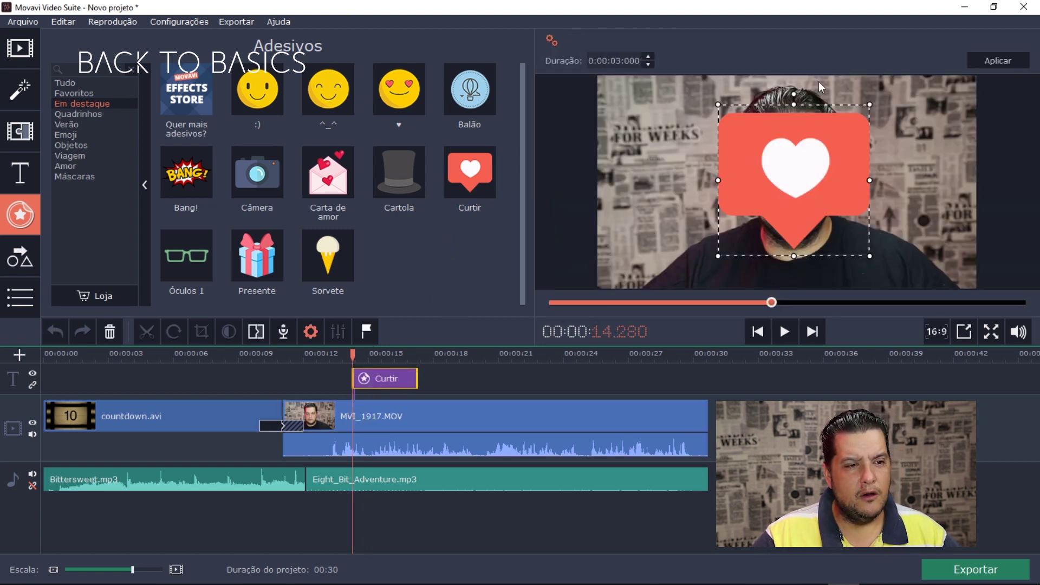
drag(793, 94, 834, 103)
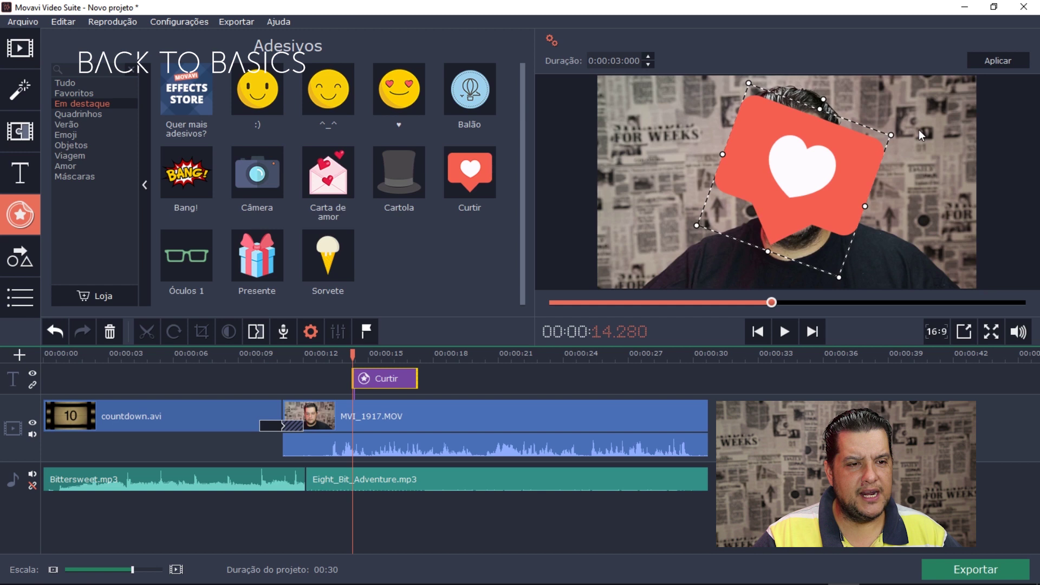
drag(892, 135, 882, 185)
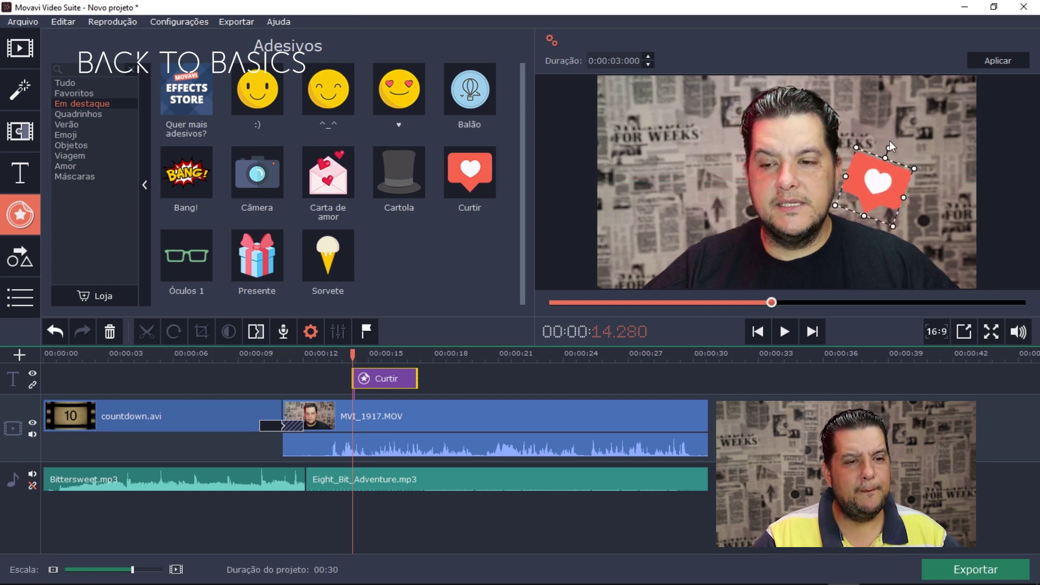
drag(889, 145, 887, 185)
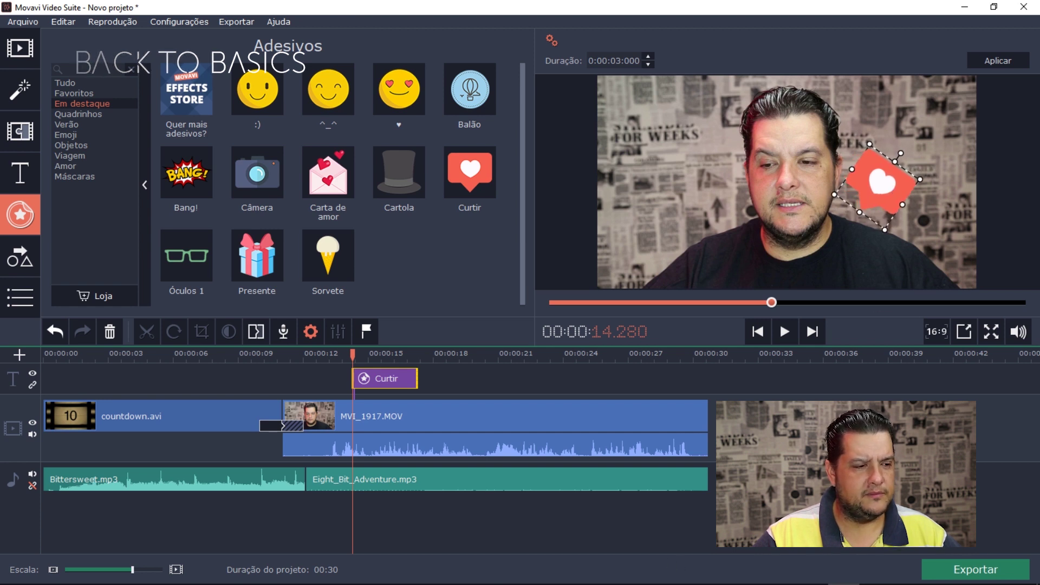
- Play the sequence from about 13 seconds through the Curtir sticker
click(244, 346)
click(328, 355)
key(space)
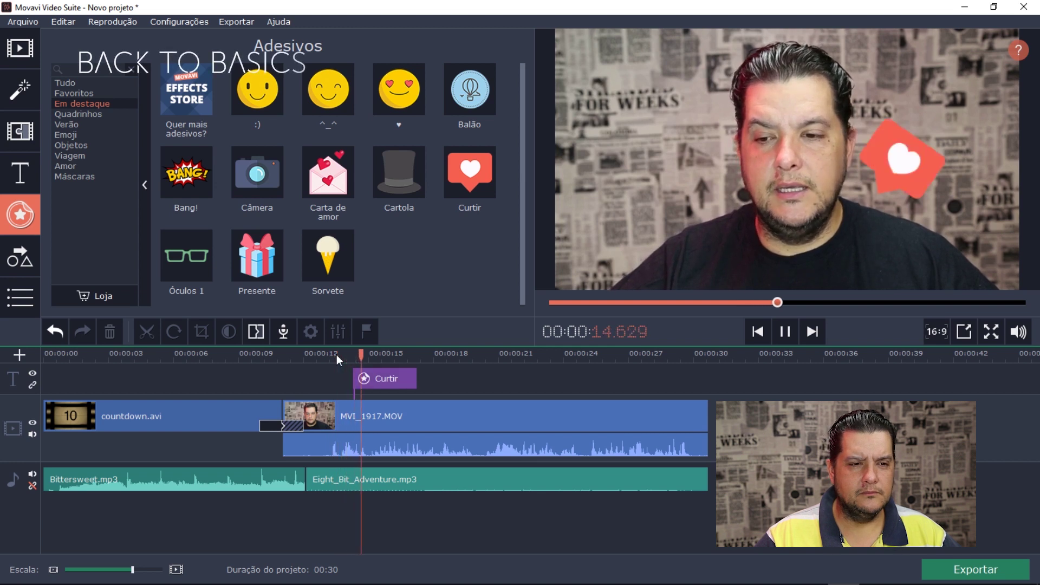
key(space)
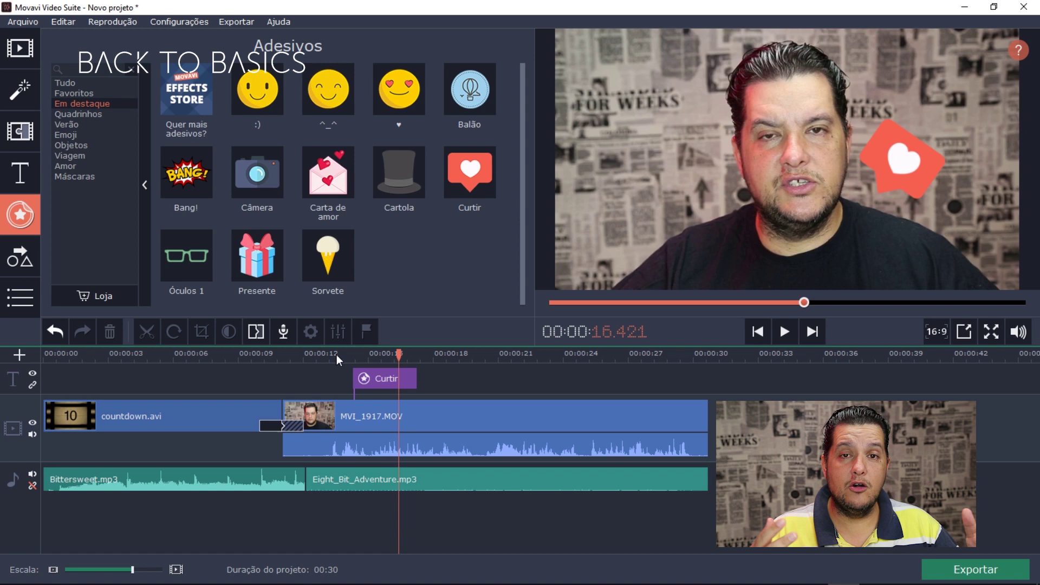
- Apply the "Para baixo" animation preset to the Curtir sticker at about 15.6 seconds
click(25, 298)
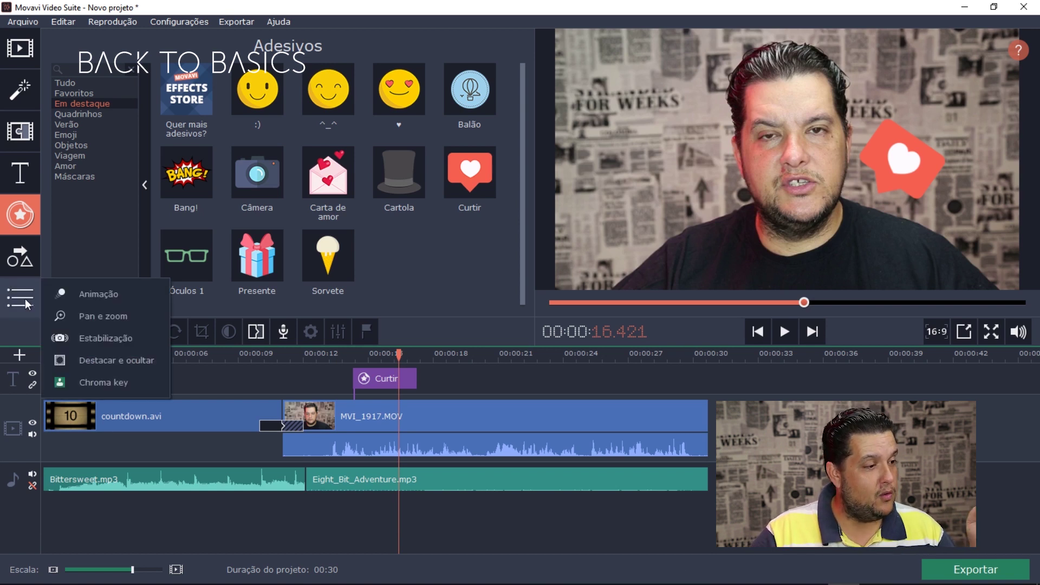
click(77, 302)
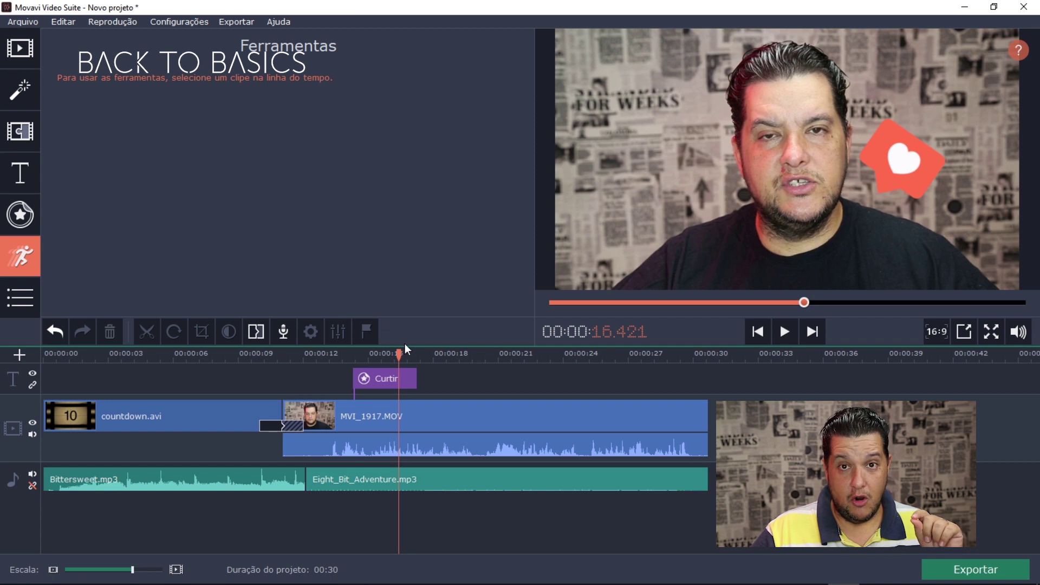
click(381, 380)
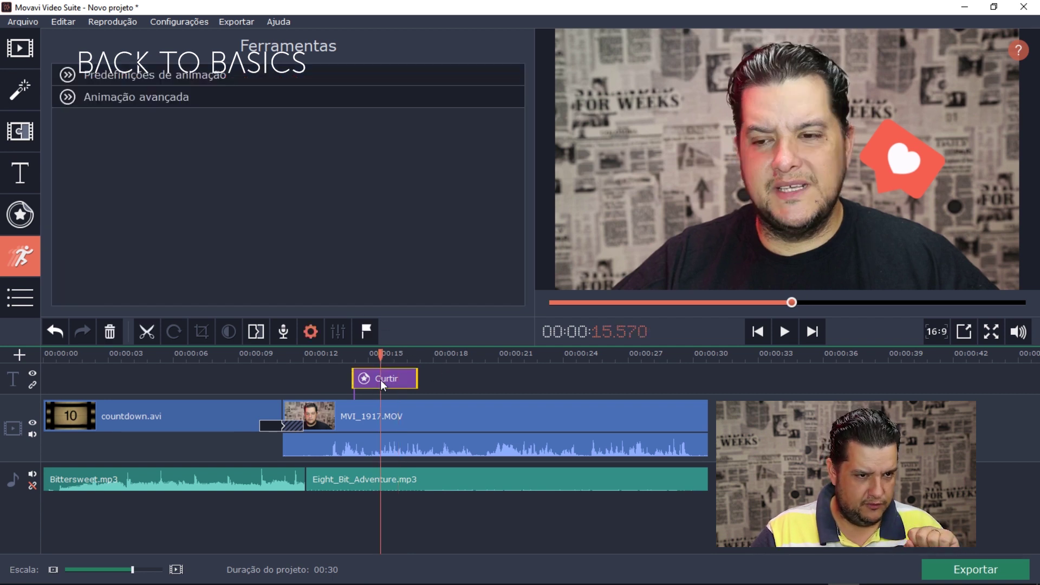
click(66, 75)
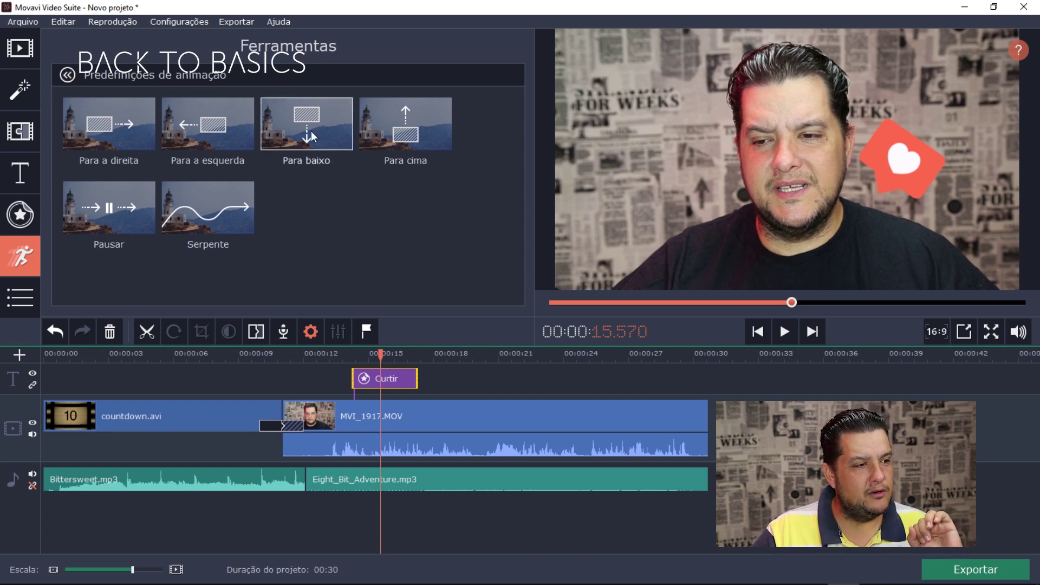
drag(304, 129, 383, 381)
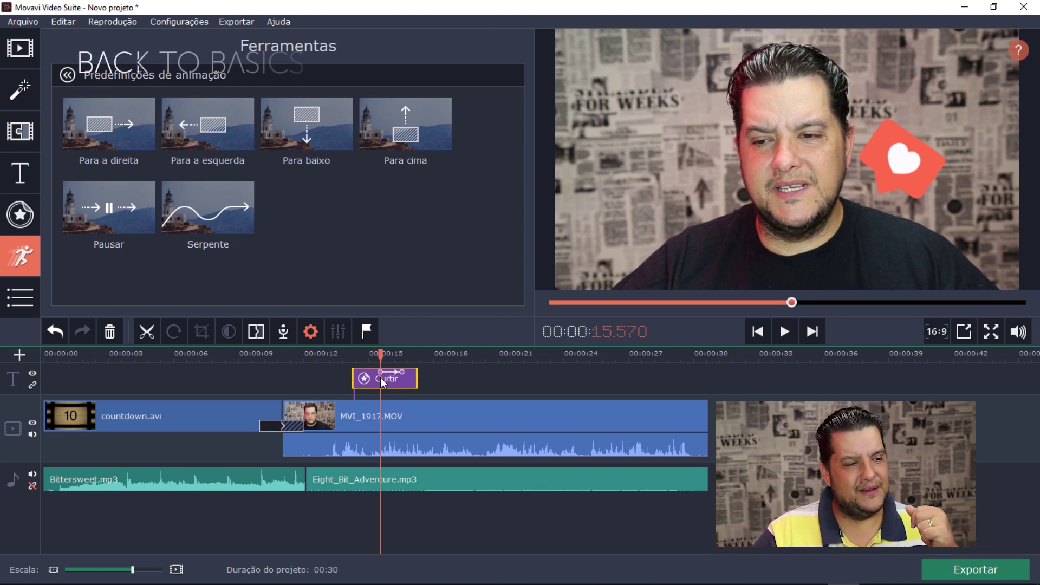
- Play through the Curtir sticker's downward animation to check its movement
click(327, 355)
key(space)
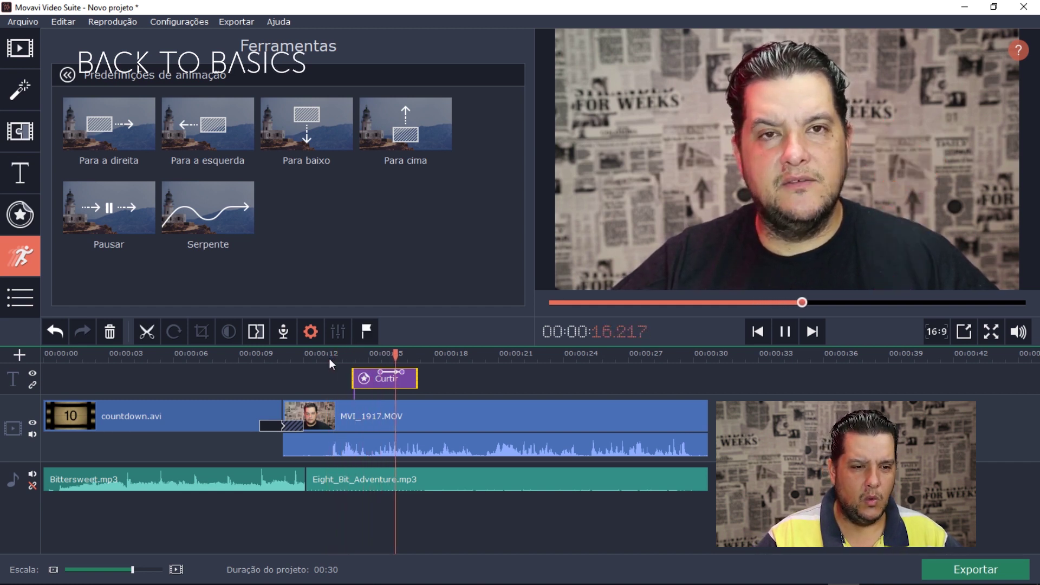
key(space)
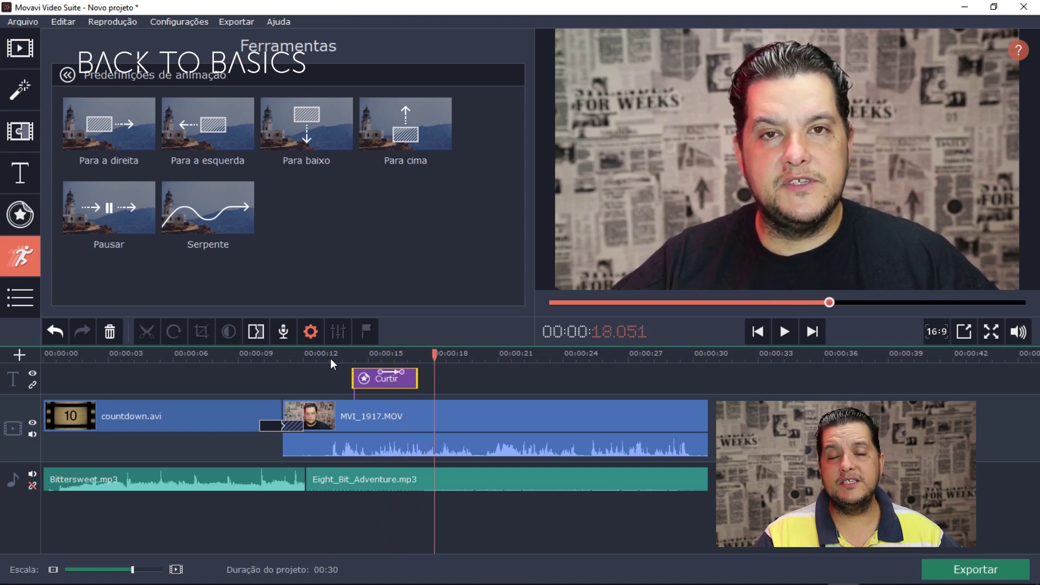
- Open the advanced animation settings and stretch the Curtir sticker's animation keyframes to its start and end
click(73, 74)
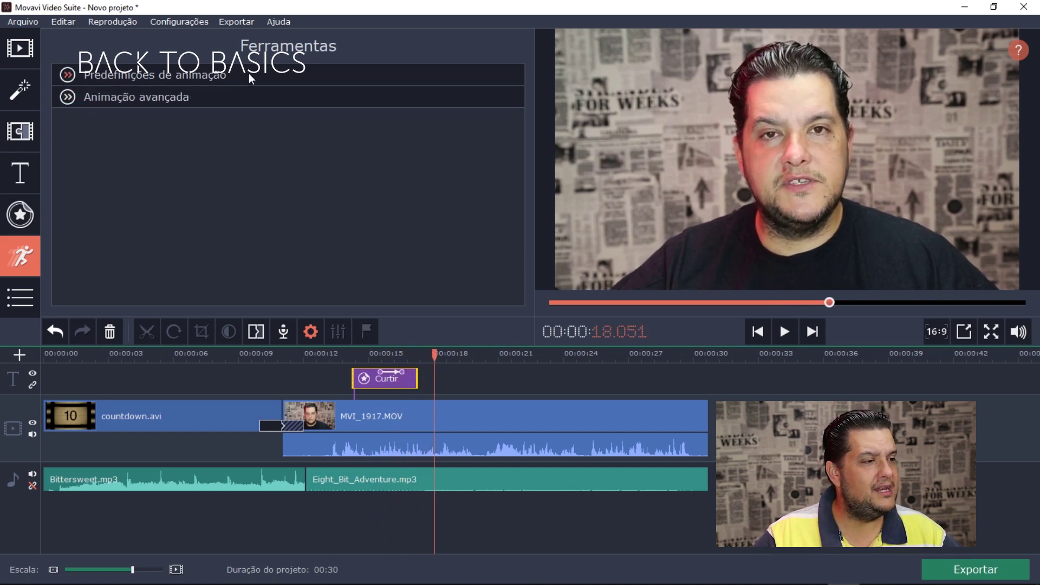
click(68, 98)
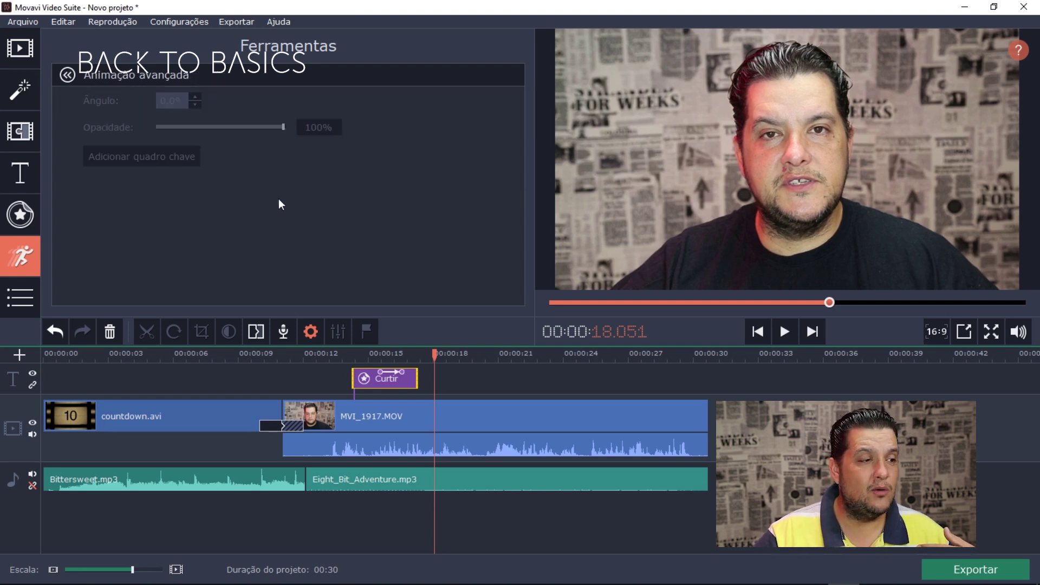
click(385, 383)
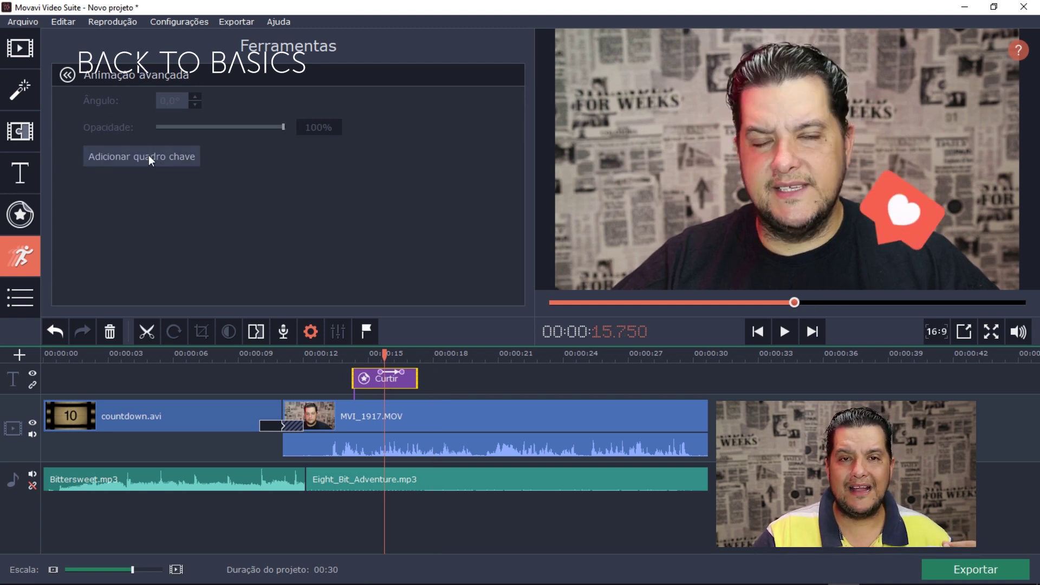
click(353, 372)
click(402, 370)
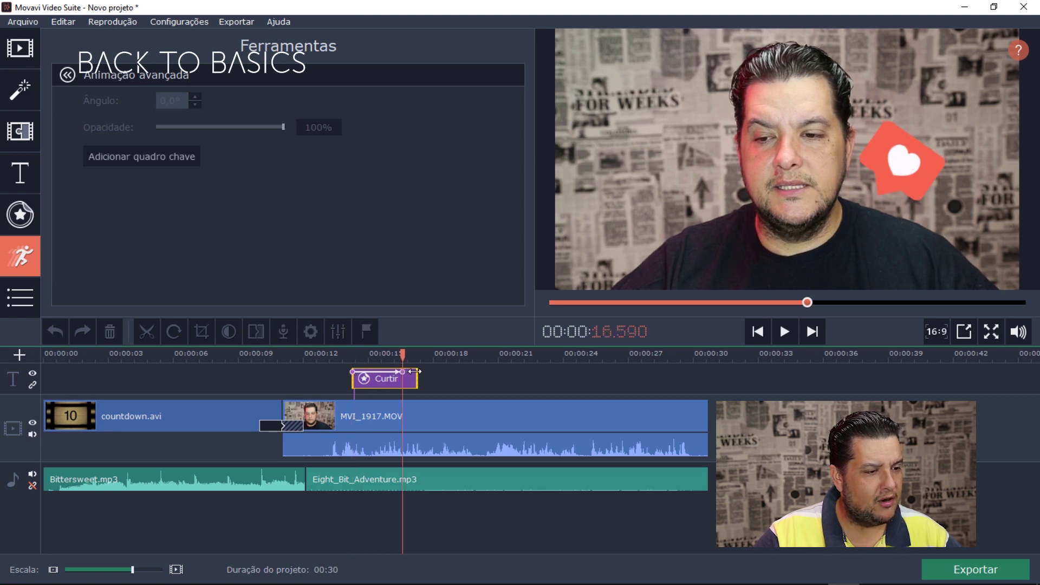
click(418, 371)
- Replay the Curtir sticker section to check the stretched animation
click(331, 355)
key(space)
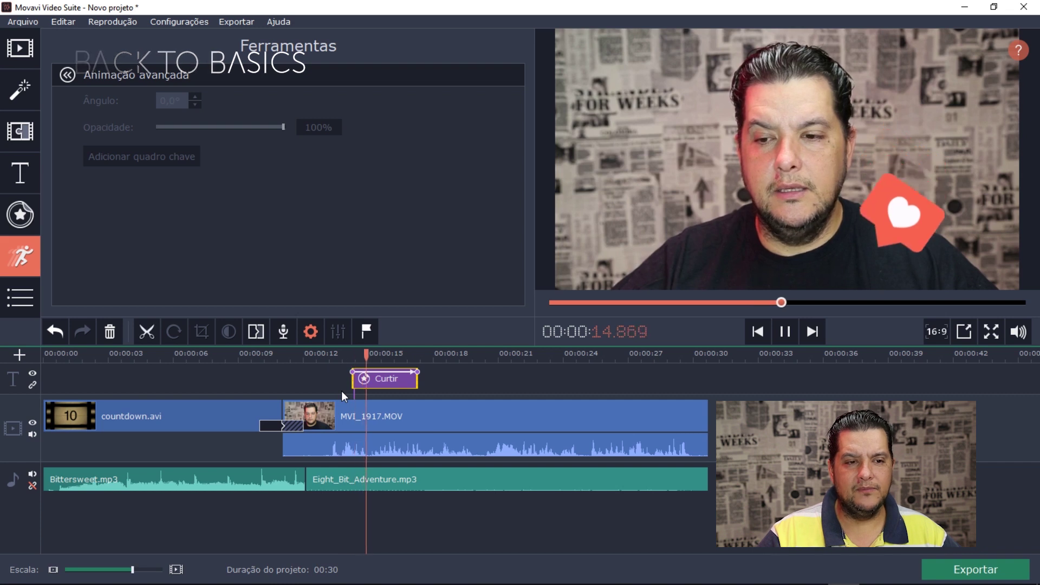
key(space)
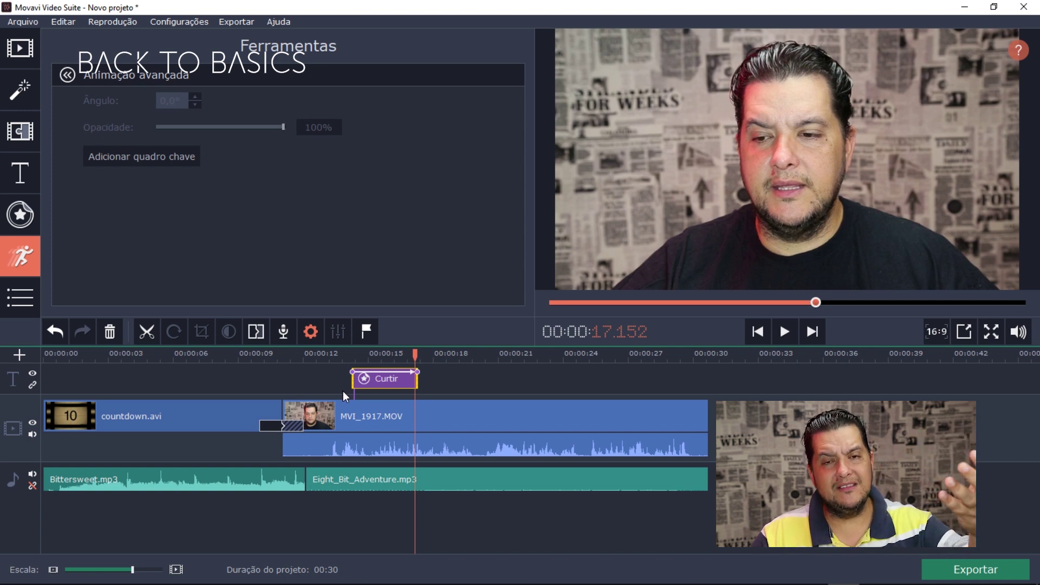
- View the featured Realces callouts
click(25, 295)
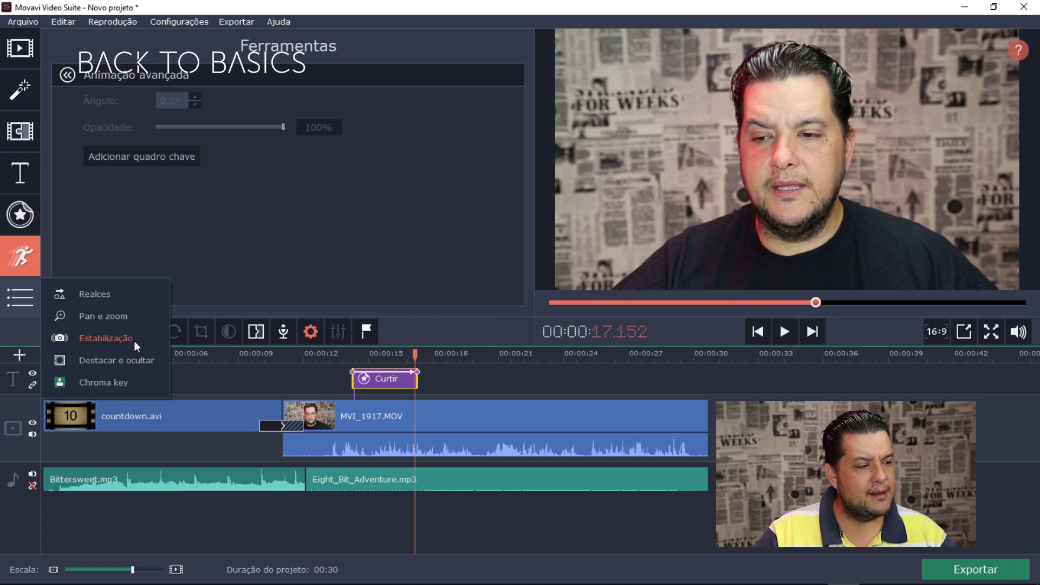
click(104, 293)
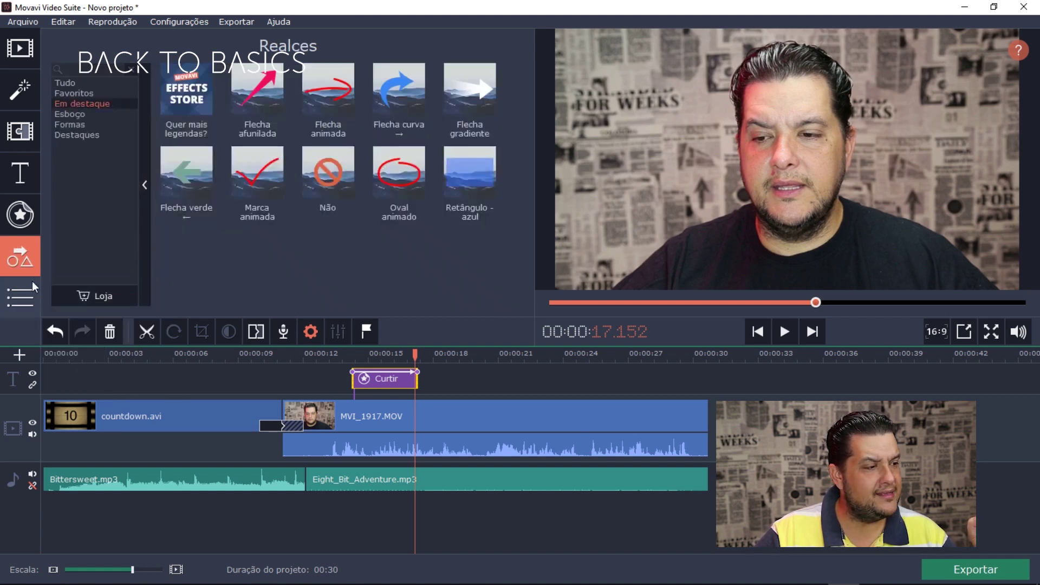
- Add a "Zoom - ampliar" effect to MVI_1917.MOV at about 19 seconds and scrub through it to about 24.7 seconds
click(21, 297)
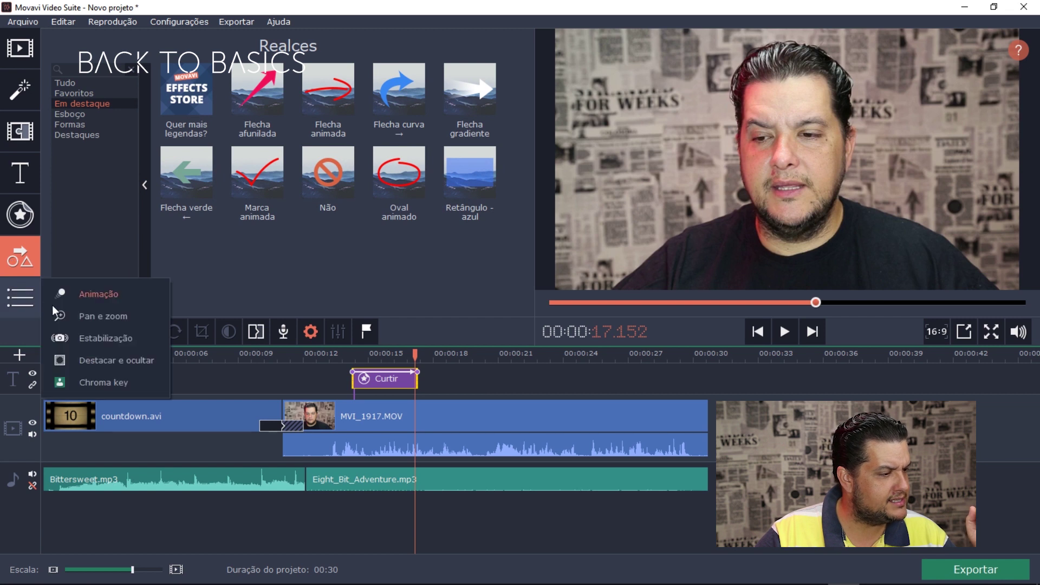
click(83, 316)
click(460, 422)
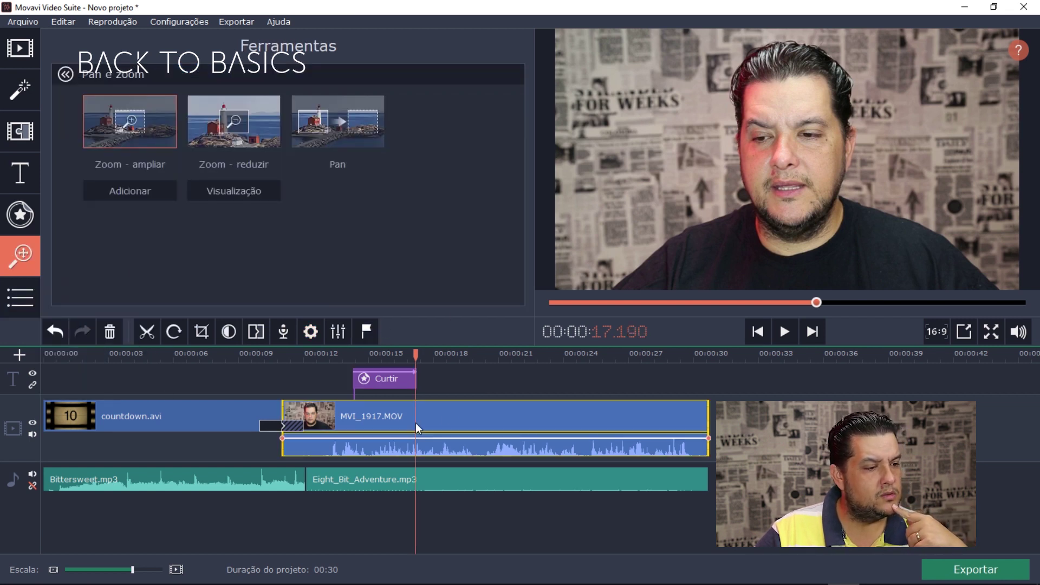
click(146, 192)
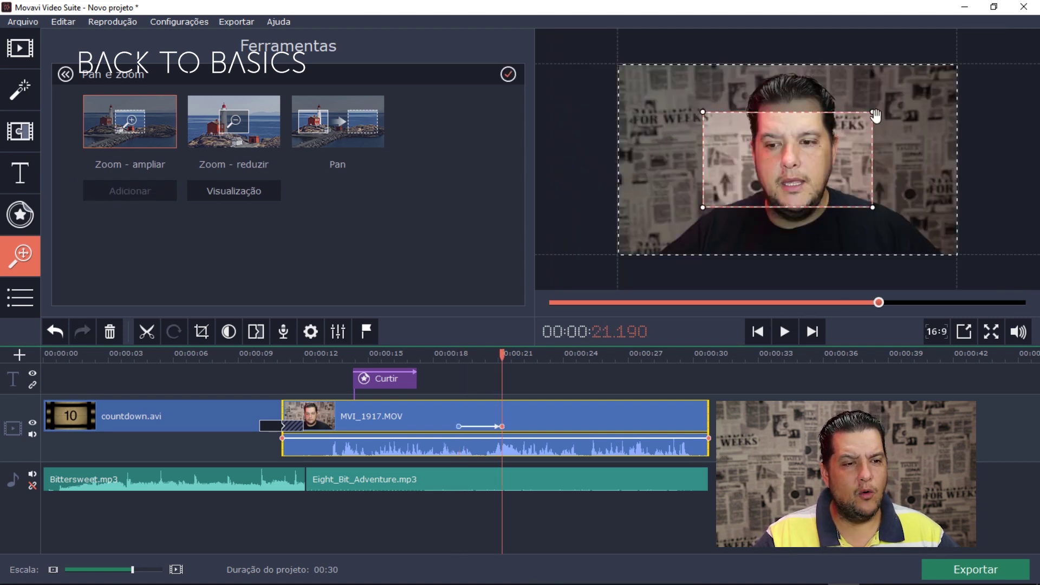
click(460, 355)
drag(465, 355, 578, 380)
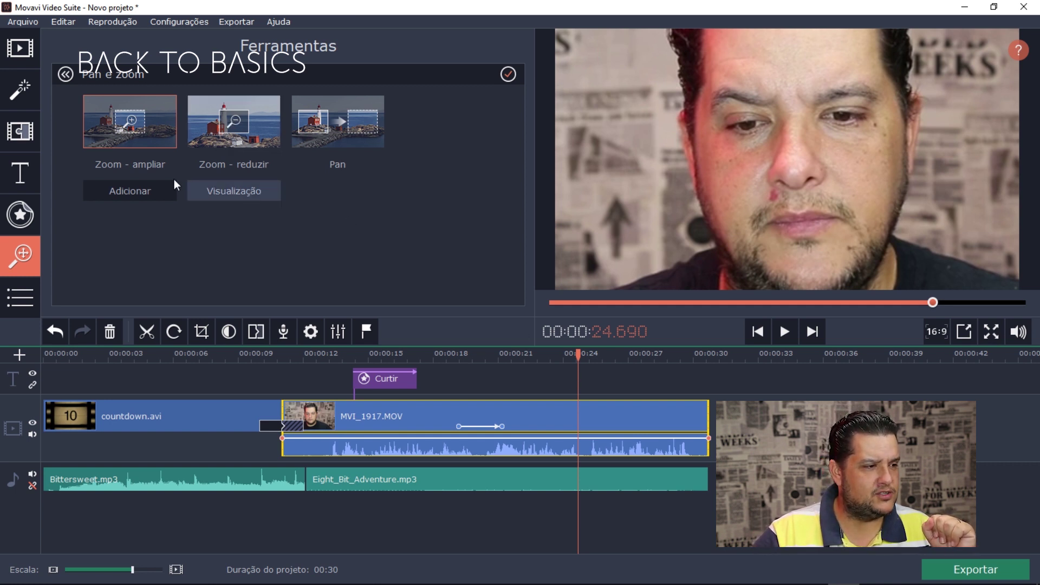
- Add a "Zoom - reduzir" effect to MVI_1917.MOV and move its start to about 21.5 seconds, right behind the zoom-in
click(262, 129)
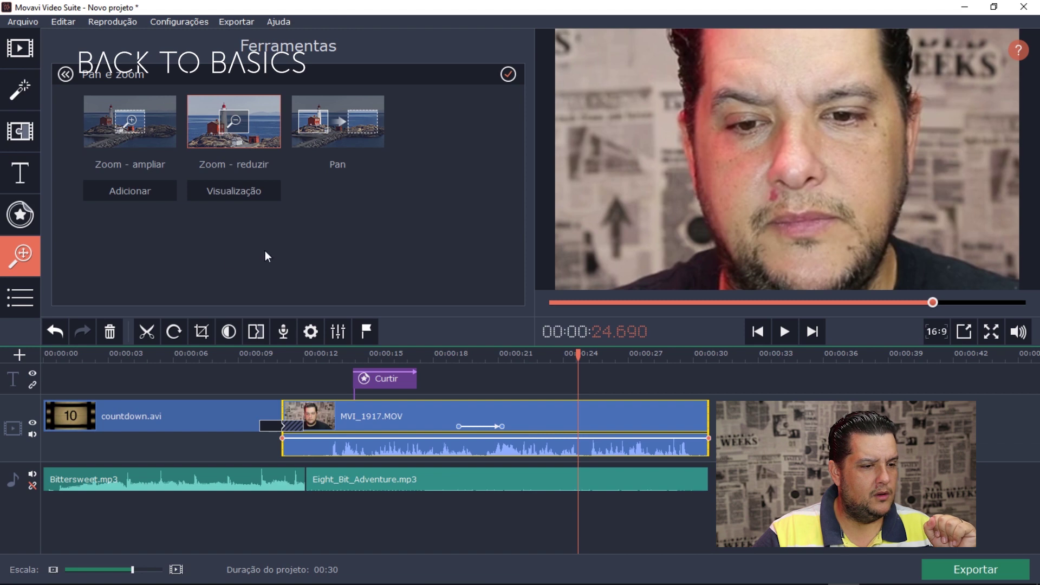
click(143, 188)
click(597, 424)
click(588, 426)
drag(588, 426, 519, 433)
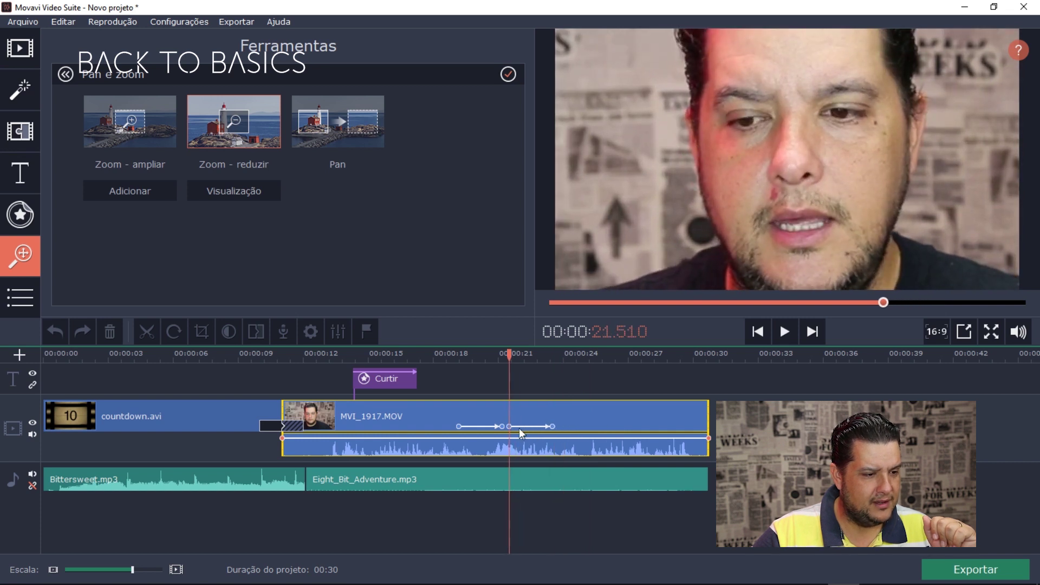
- Play MVI_1917.MOV from about 19 seconds through the zoom-in and zoom-out
click(453, 355)
key(space)
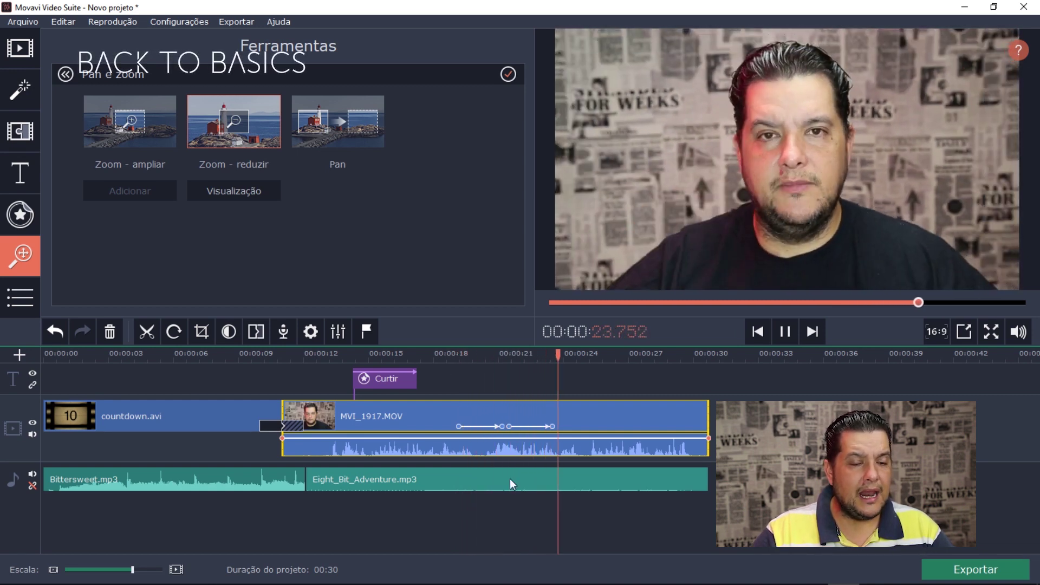
key(space)
- Shorten both zooms on MVI_1917.MOV, ending the zoom-out at about 22.8 seconds, and play them through
drag(553, 428, 537, 426)
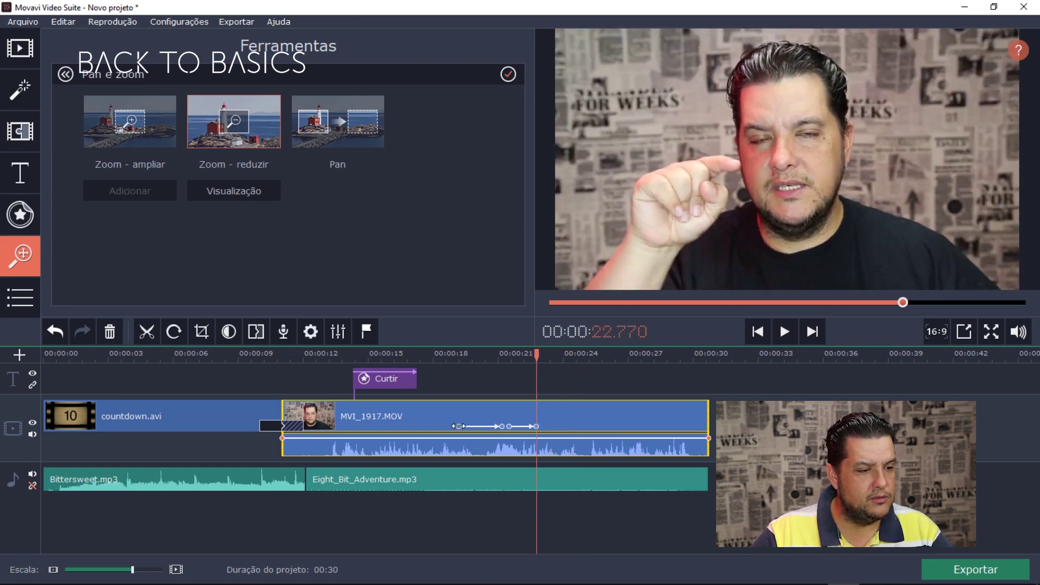
click(457, 355)
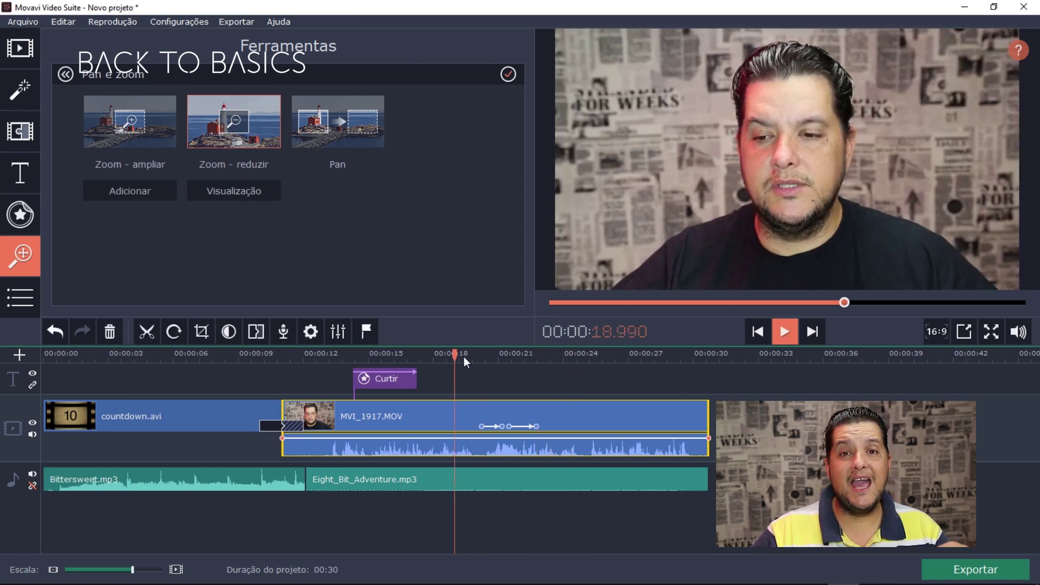
key(space)
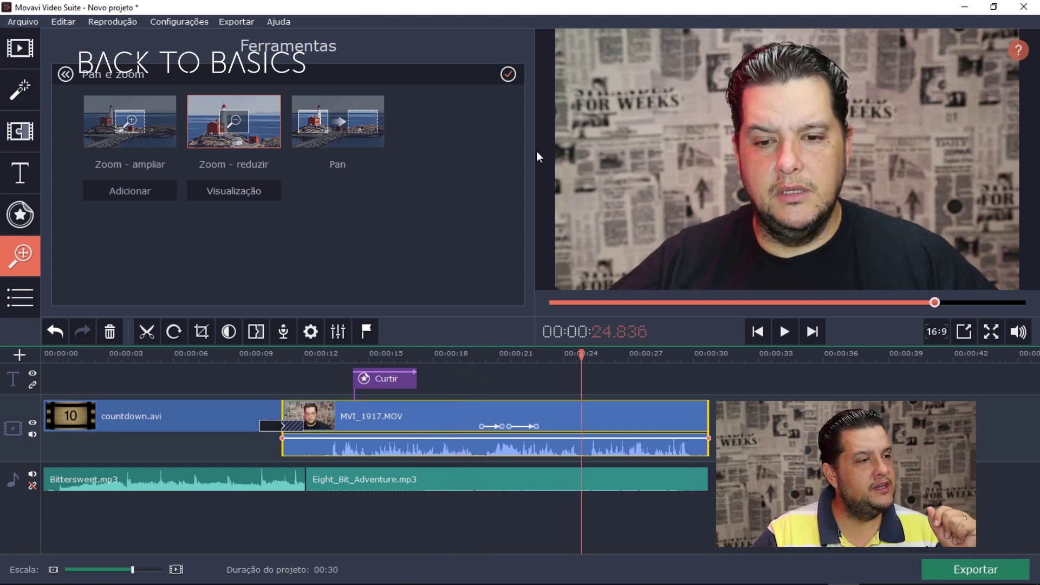
- Review the video export presets for TVs, mobile devices and video file formats, and close the export settings without exporting
click(236, 22)
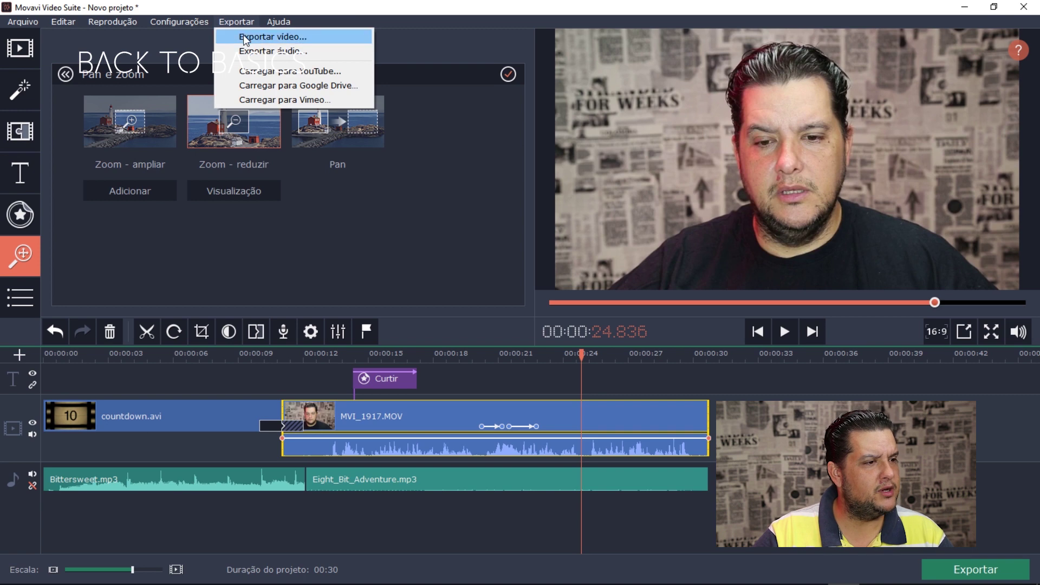
click(243, 36)
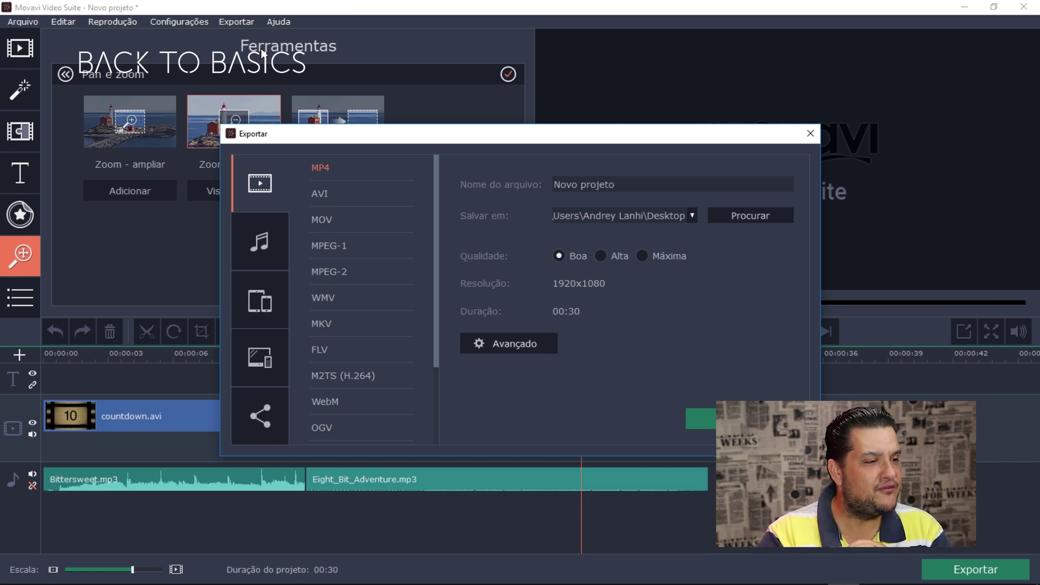
click(254, 372)
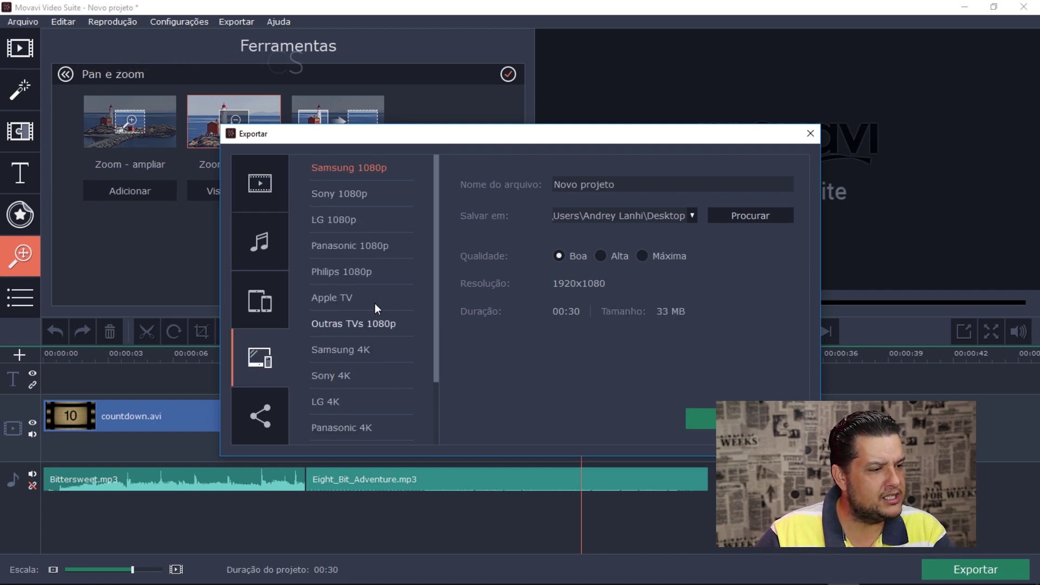
click(270, 307)
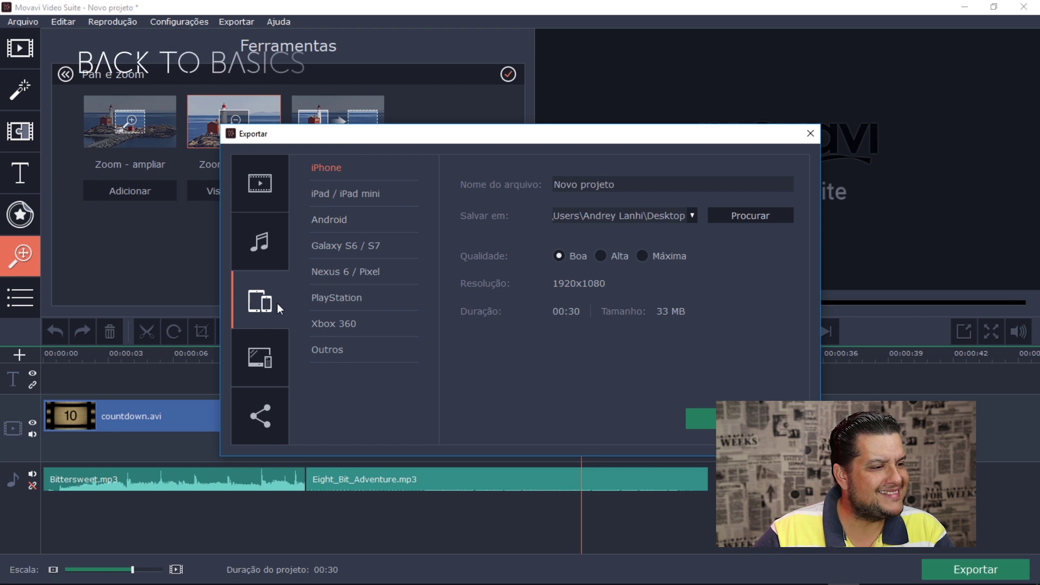
click(253, 182)
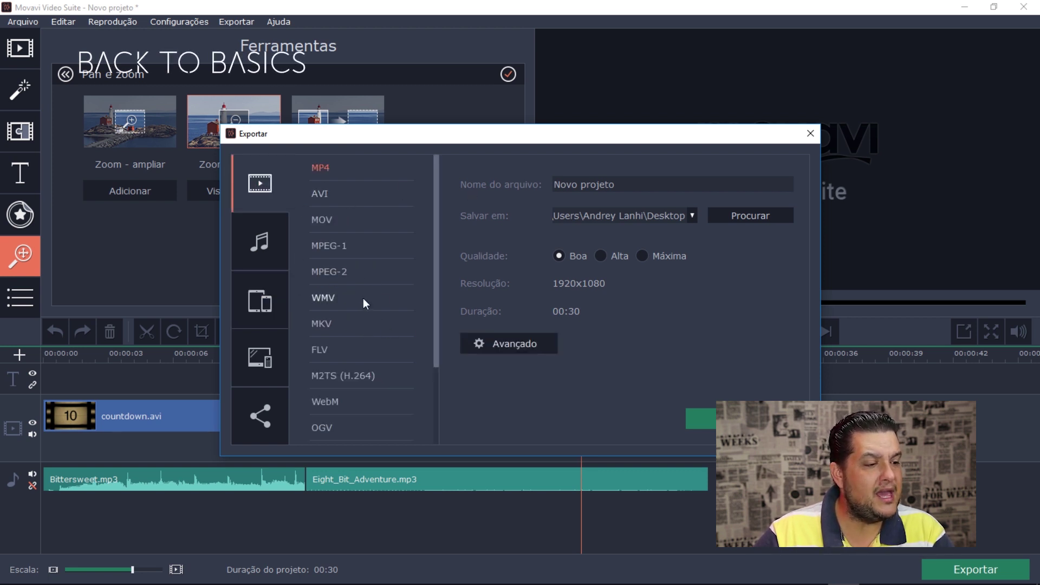
click(810, 134)
- Look at the YouTube upload option and export the project as an MP4 video file at Máxima quality
click(237, 21)
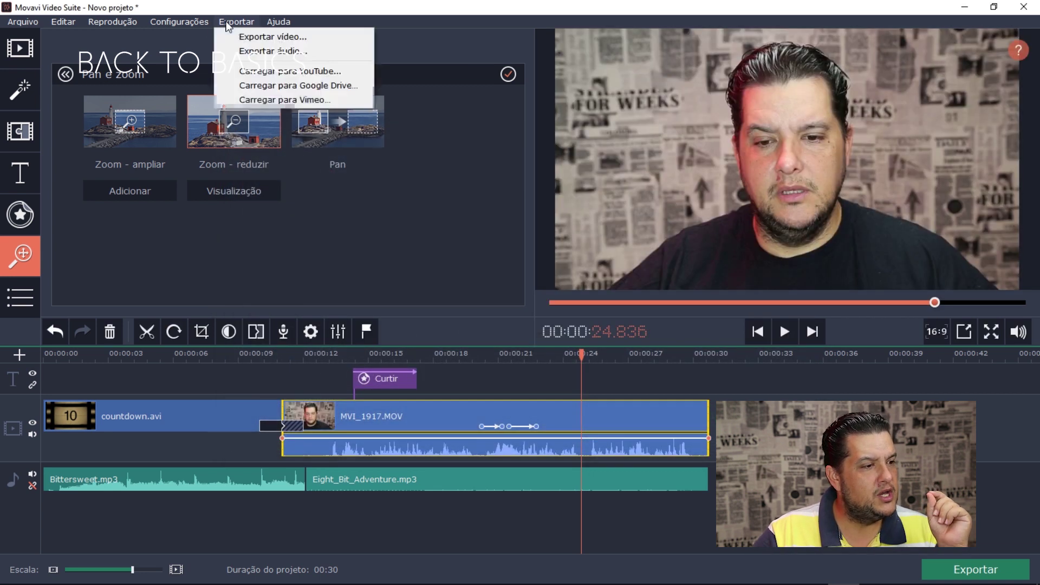
click(280, 73)
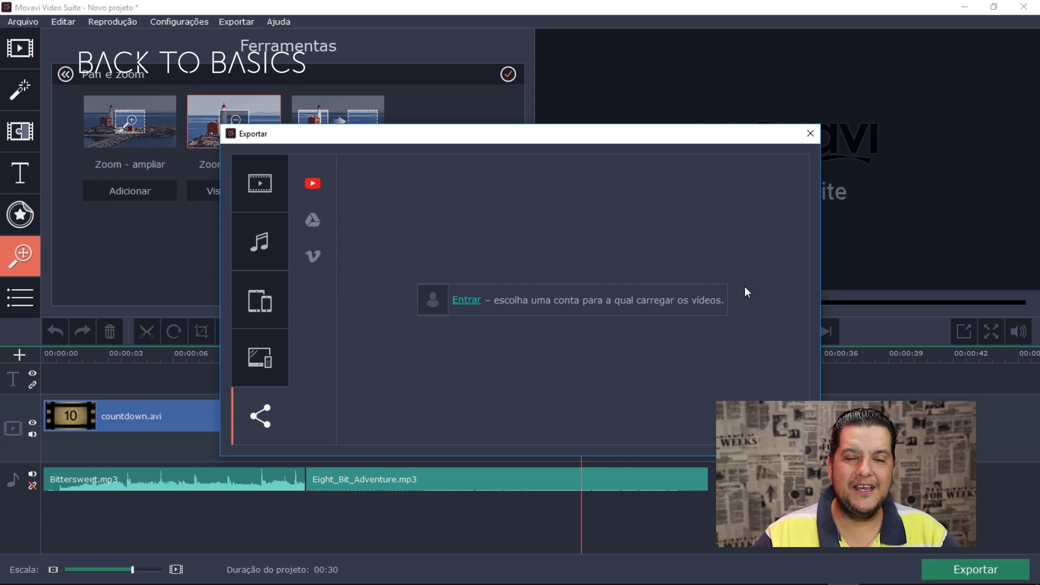
click(259, 182)
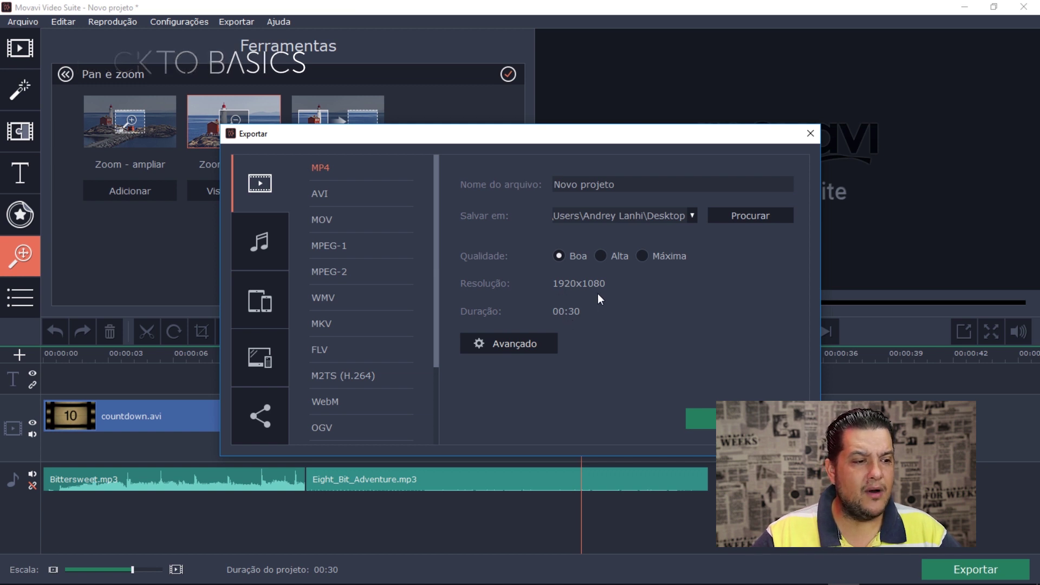
click(643, 256)
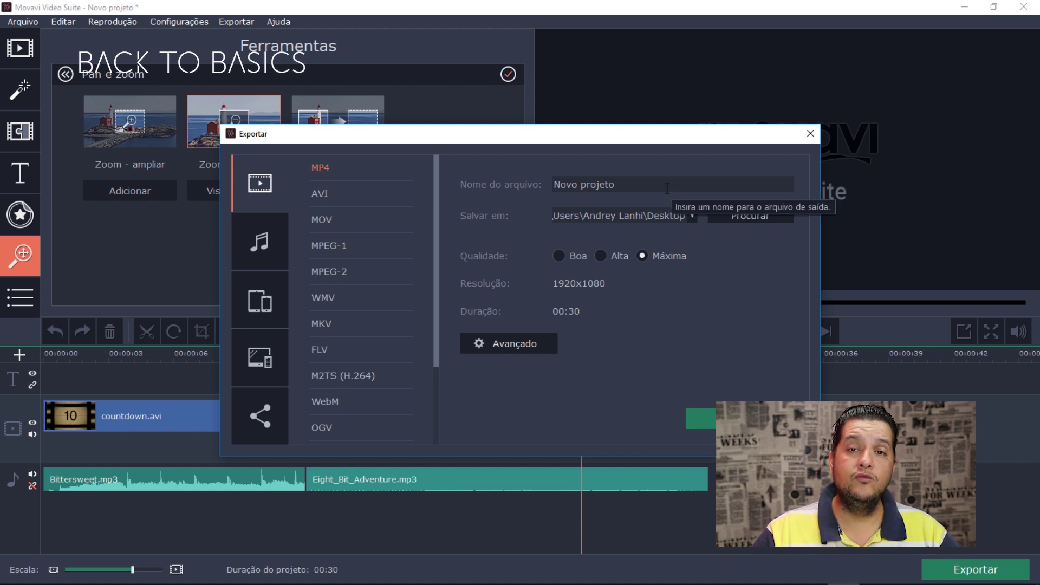
click(726, 419)
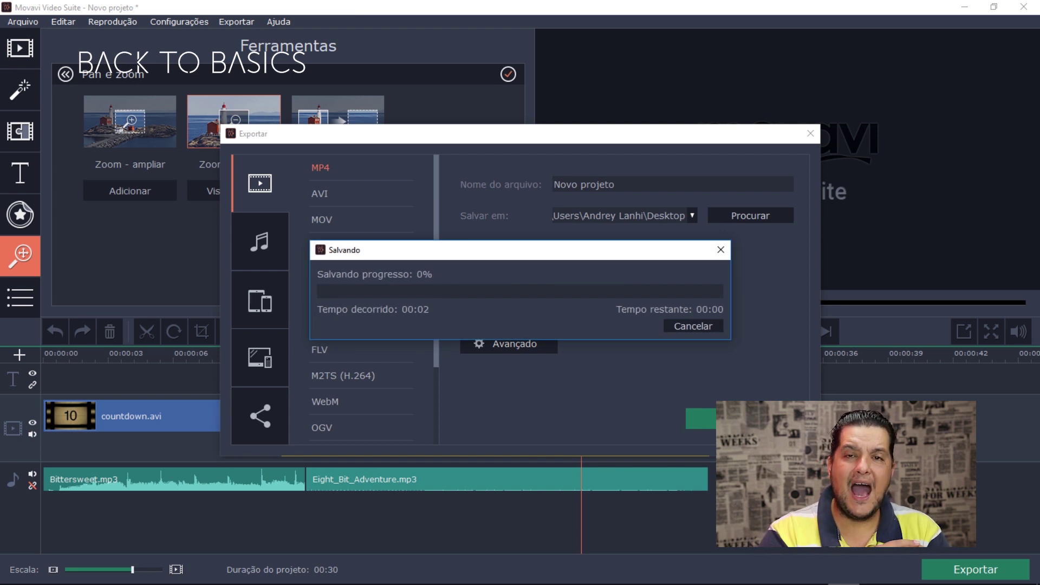